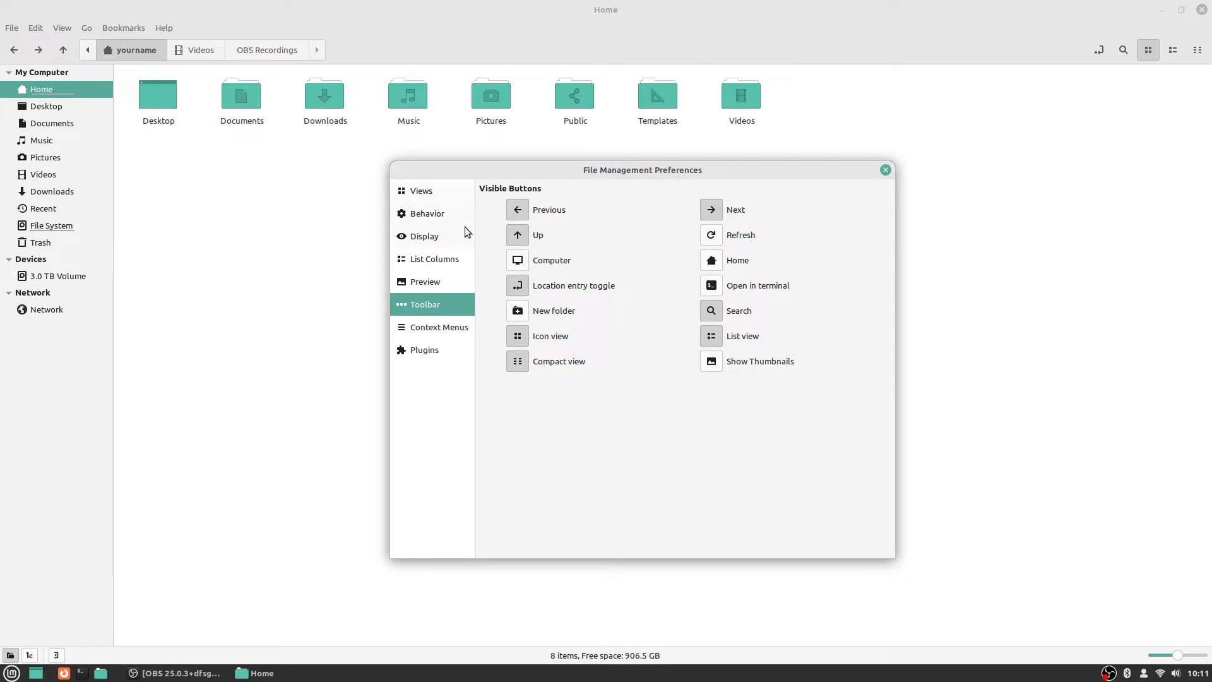
- Remove Up from the toolbar, toggle Location entry and New folder off and on, and add Refresh
{"action": "left_click", "coordinate": [518, 238]}
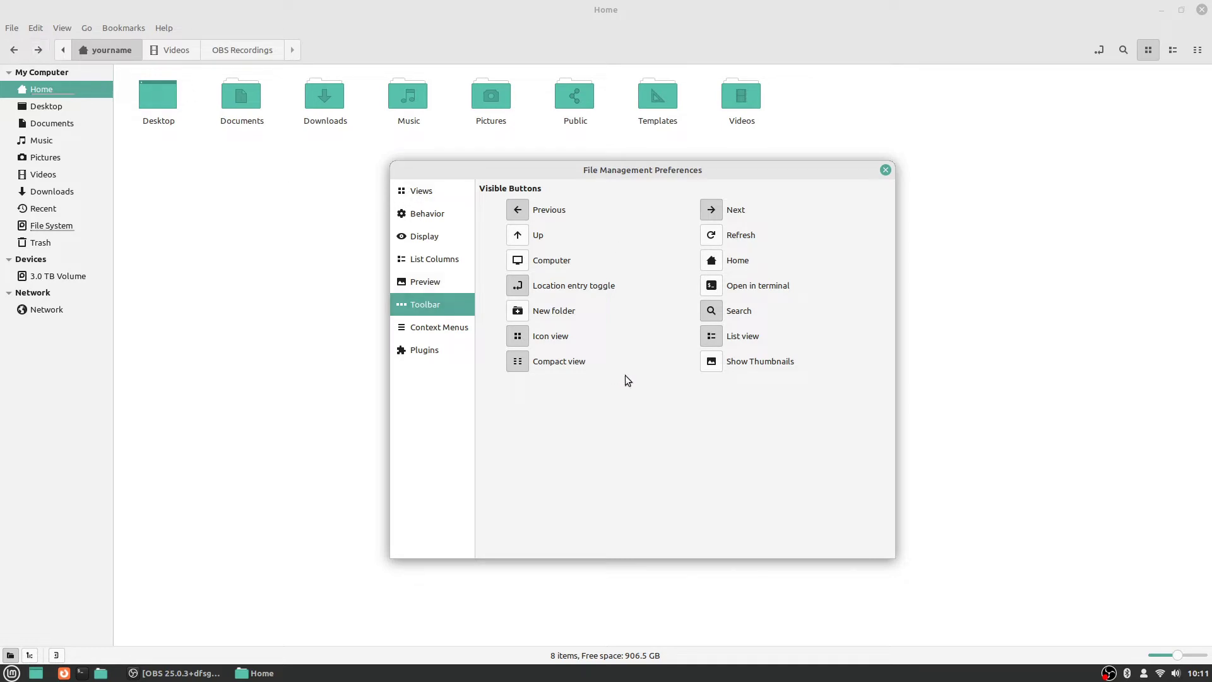
{"action": "left_click", "coordinate": [517, 289]}
{"action": "left_click", "coordinate": [516, 289]}
{"action": "left_click", "coordinate": [519, 318]}
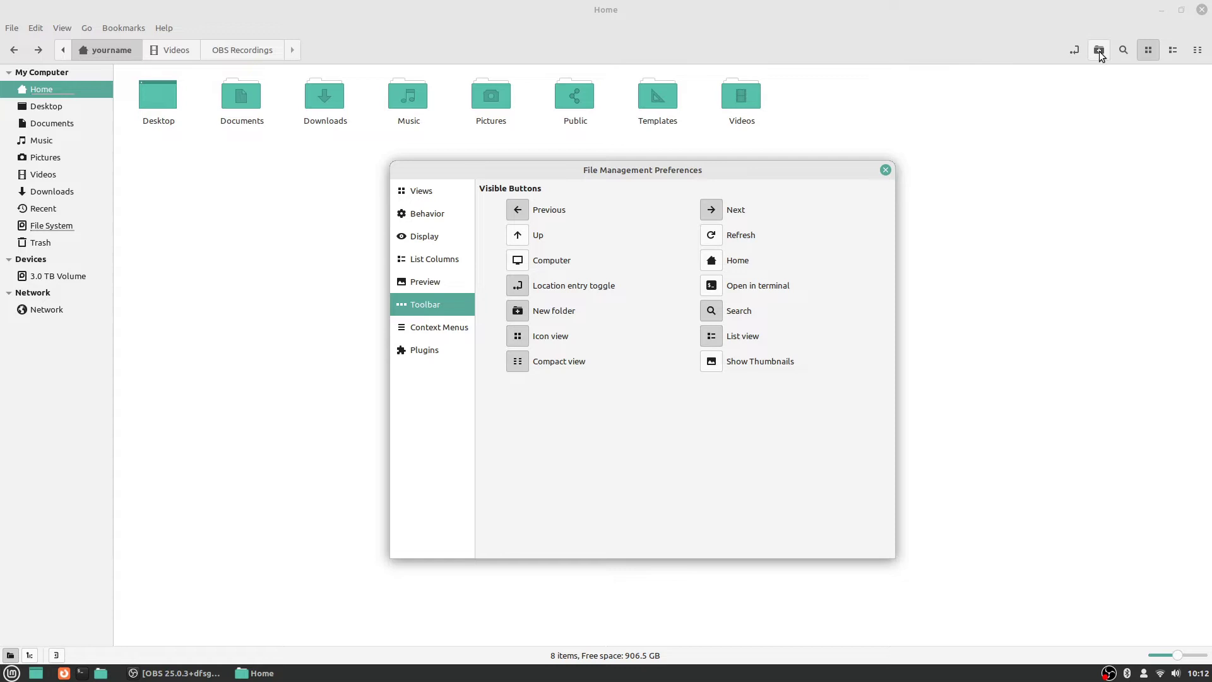
{"action": "left_click", "coordinate": [518, 312]}
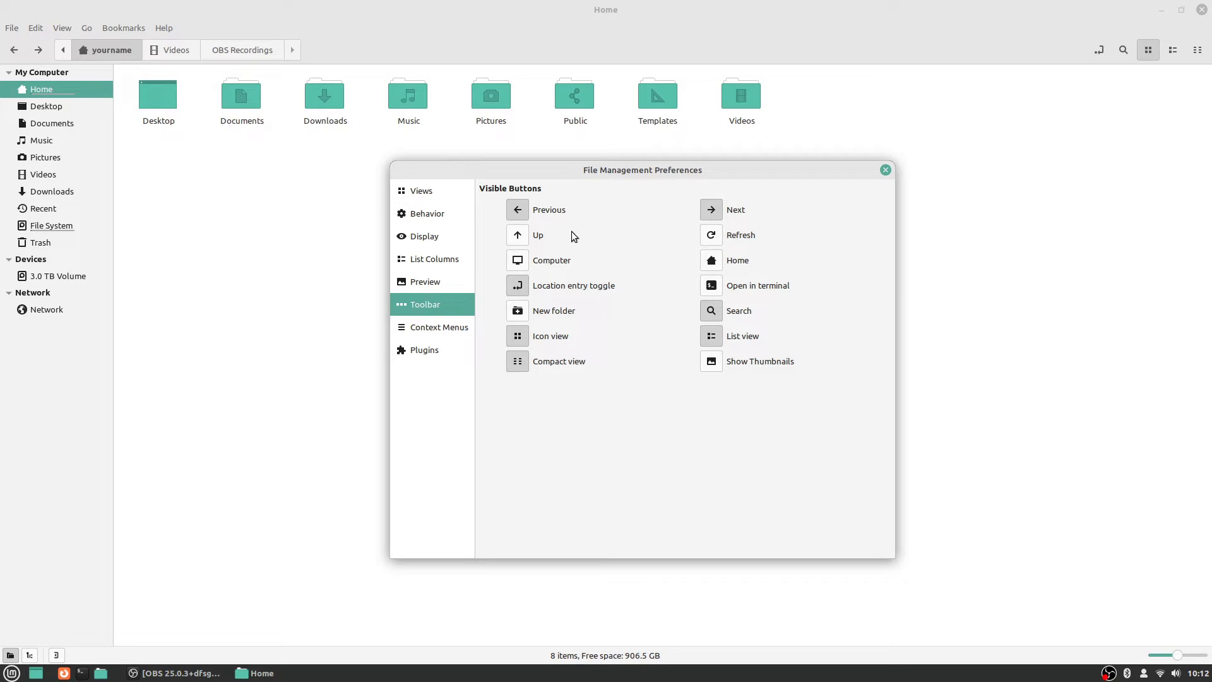
{"action": "left_click", "coordinate": [713, 238]}
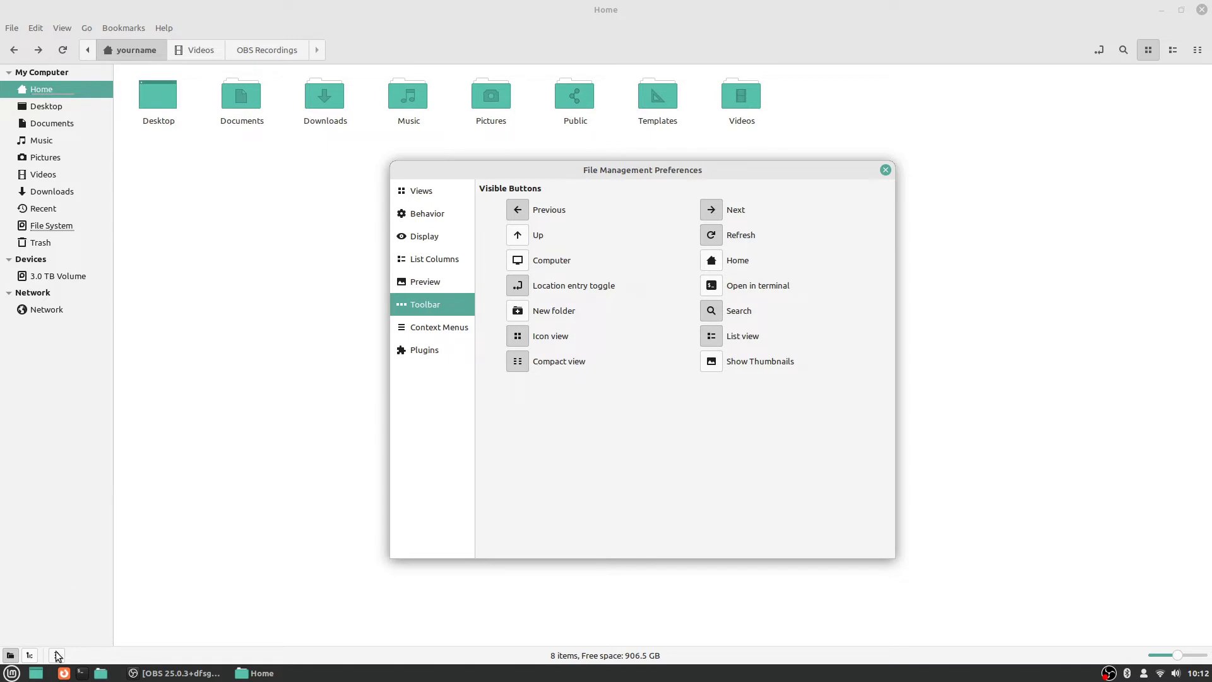
- Add a Home toolbar button and test it from Videos, hiding then restoring the sidebar
{"action": "left_click", "coordinate": [10, 655]}
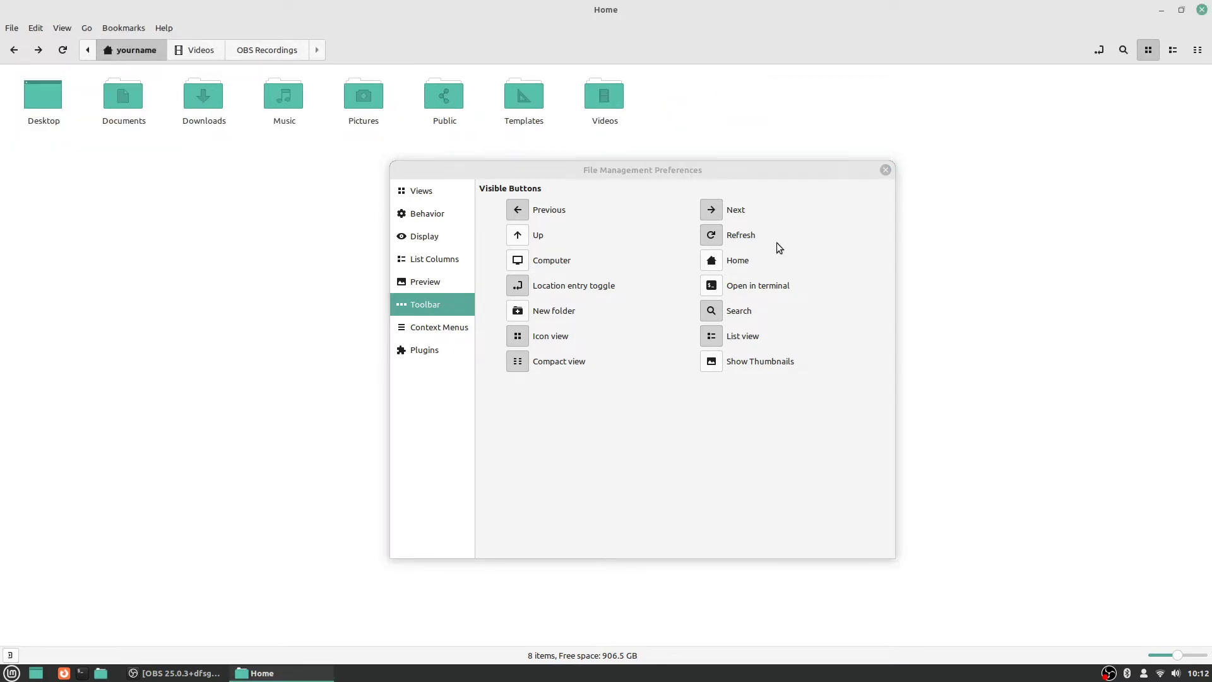
{"action": "left_click", "coordinate": [712, 264]}
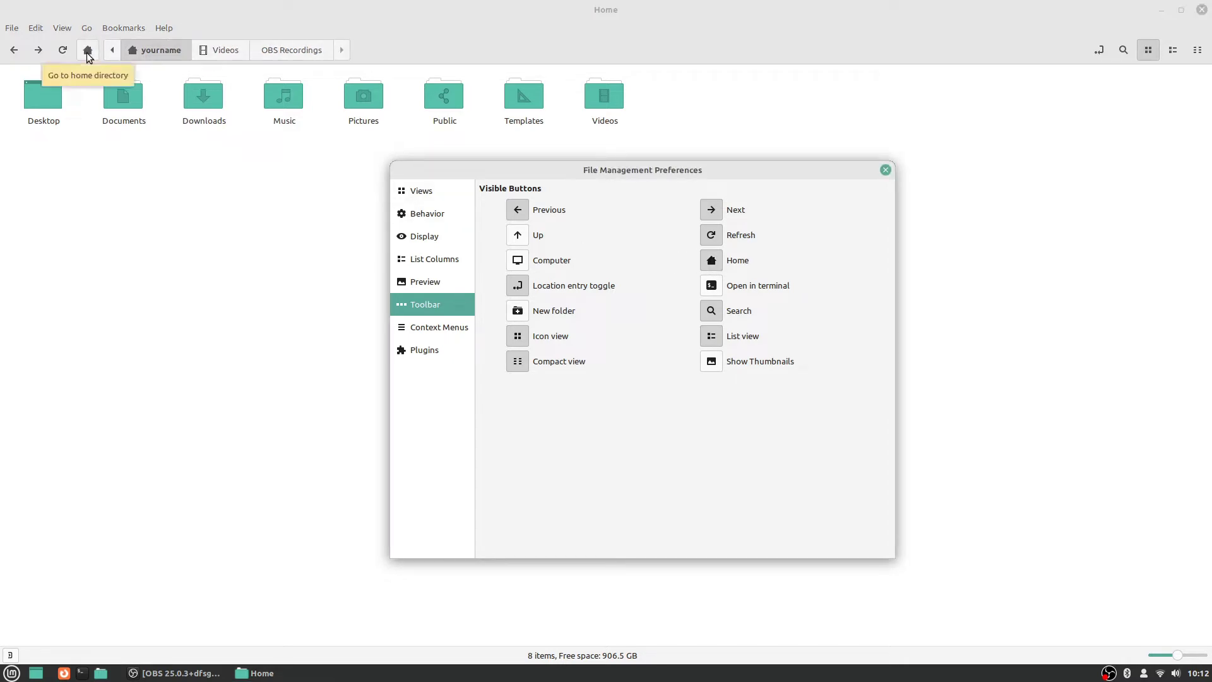
{"action": "double_click", "coordinate": [603, 95]}
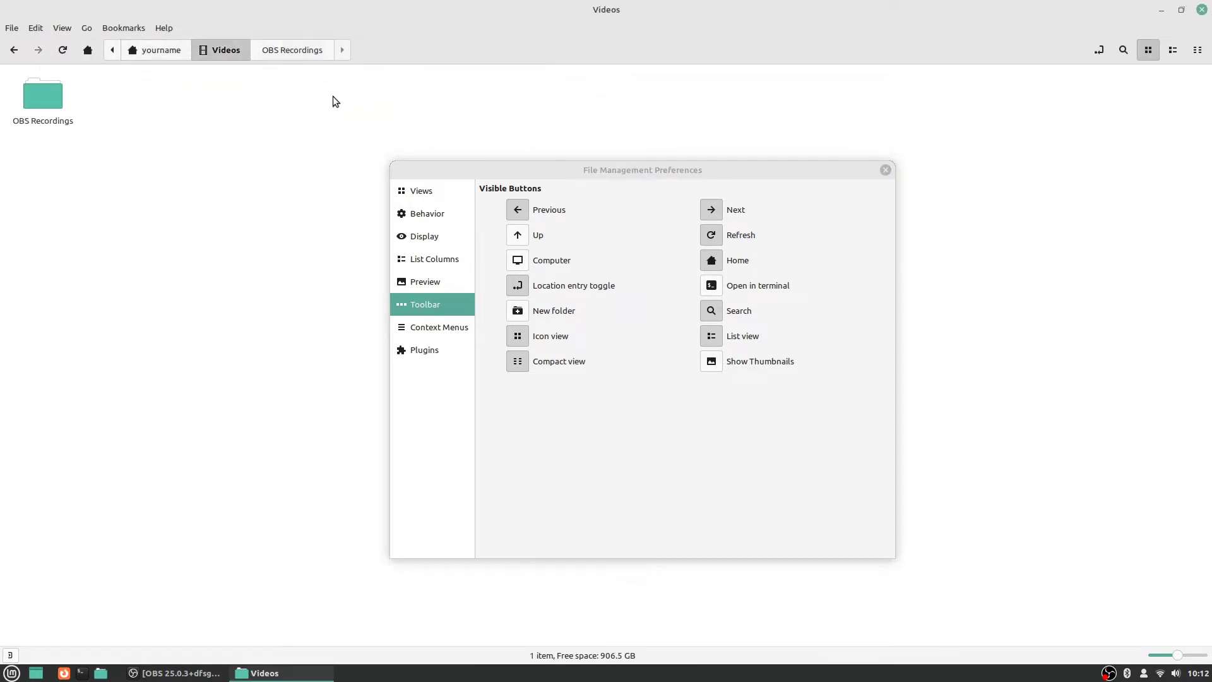
{"action": "left_click", "coordinate": [87, 50]}
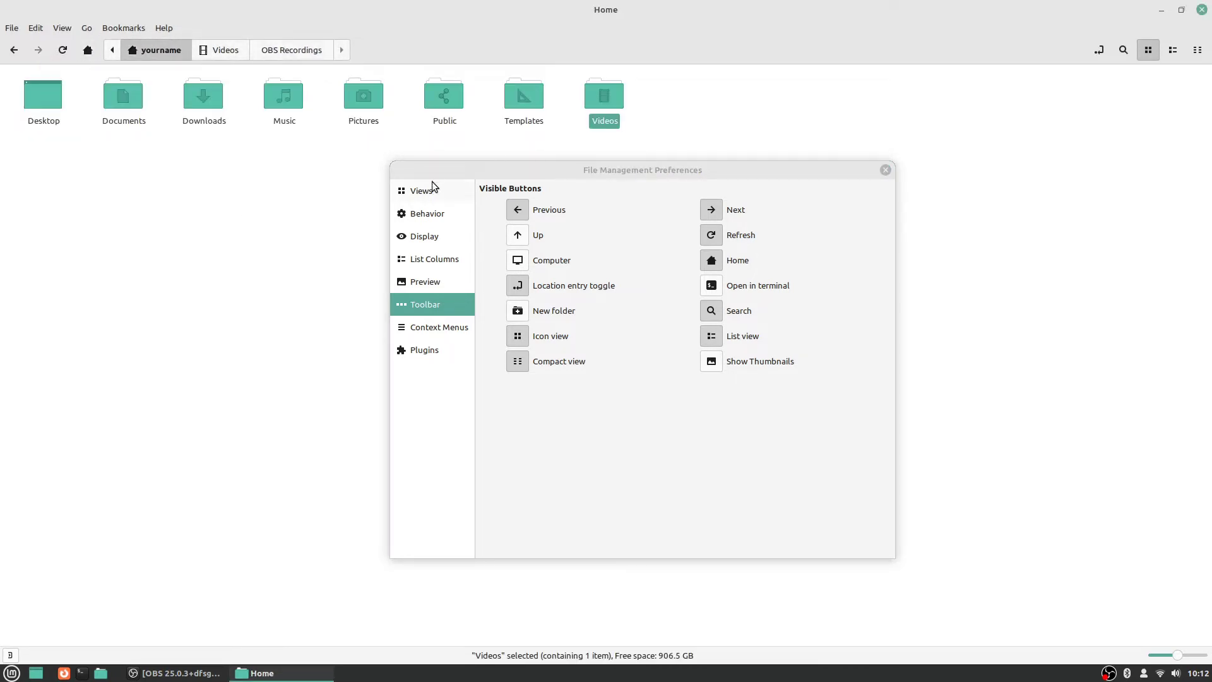
{"action": "left_click", "coordinate": [11, 654]}
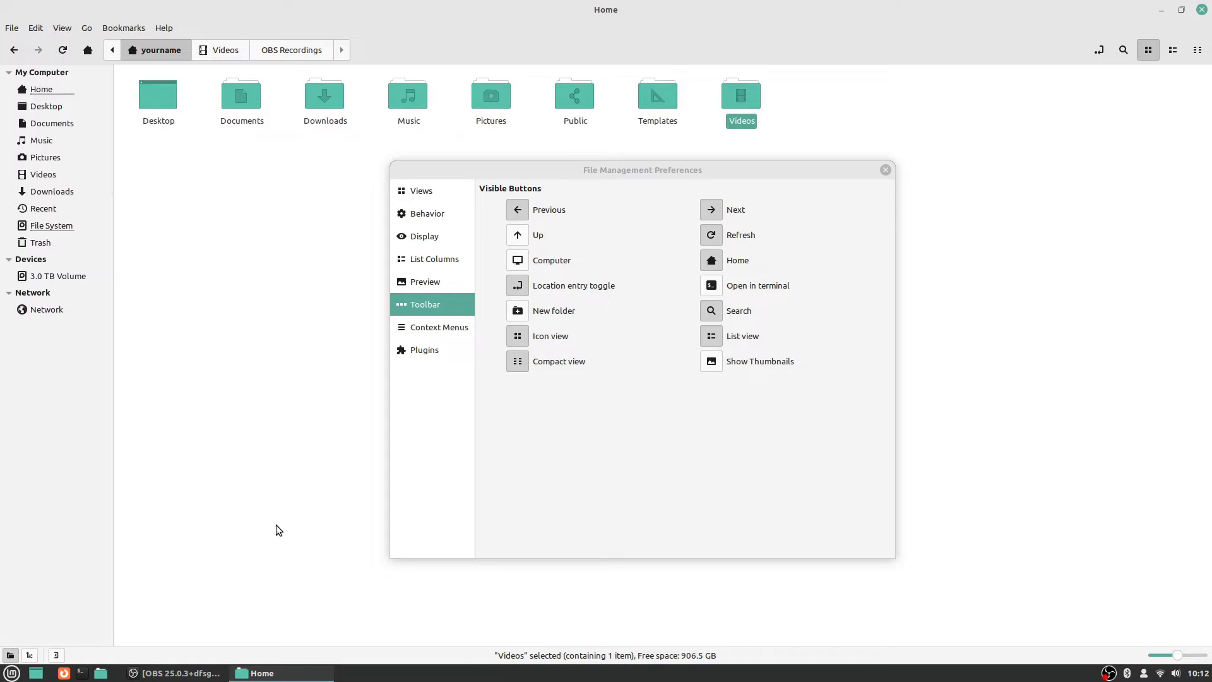
- Remove Home and Search from the toolbar and add a Computer button
{"action": "left_click", "coordinate": [712, 257]}
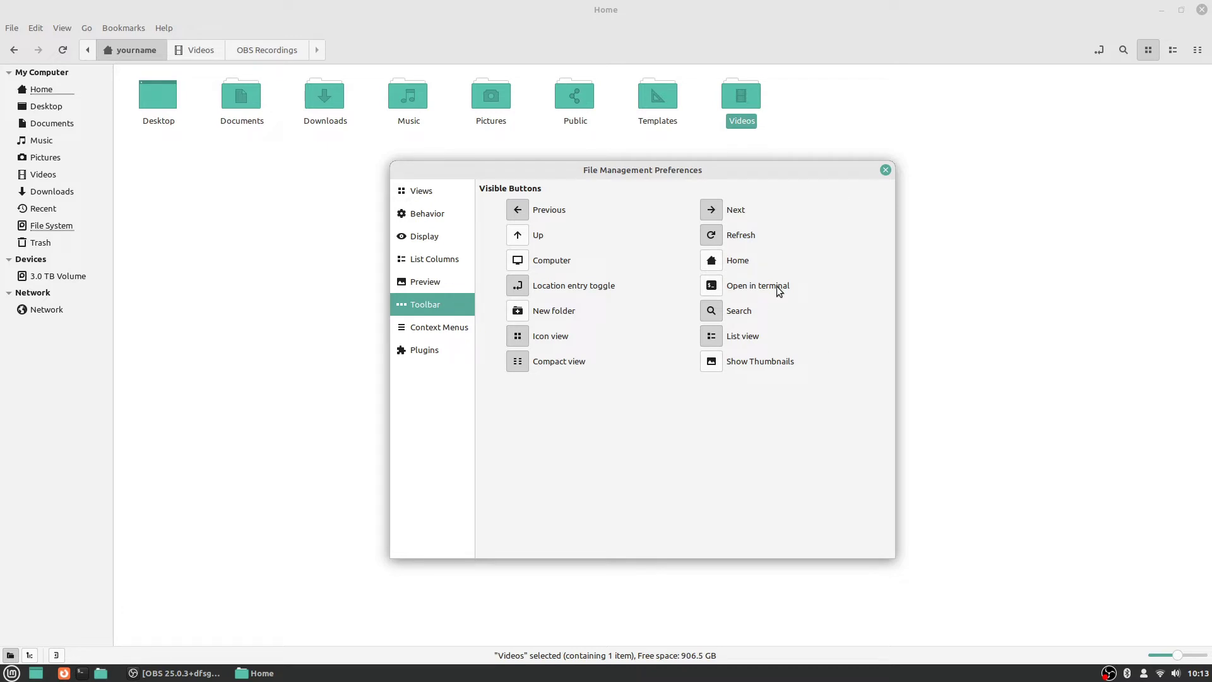
{"action": "left_click", "coordinate": [712, 311]}
{"action": "left_click", "coordinate": [516, 261]}
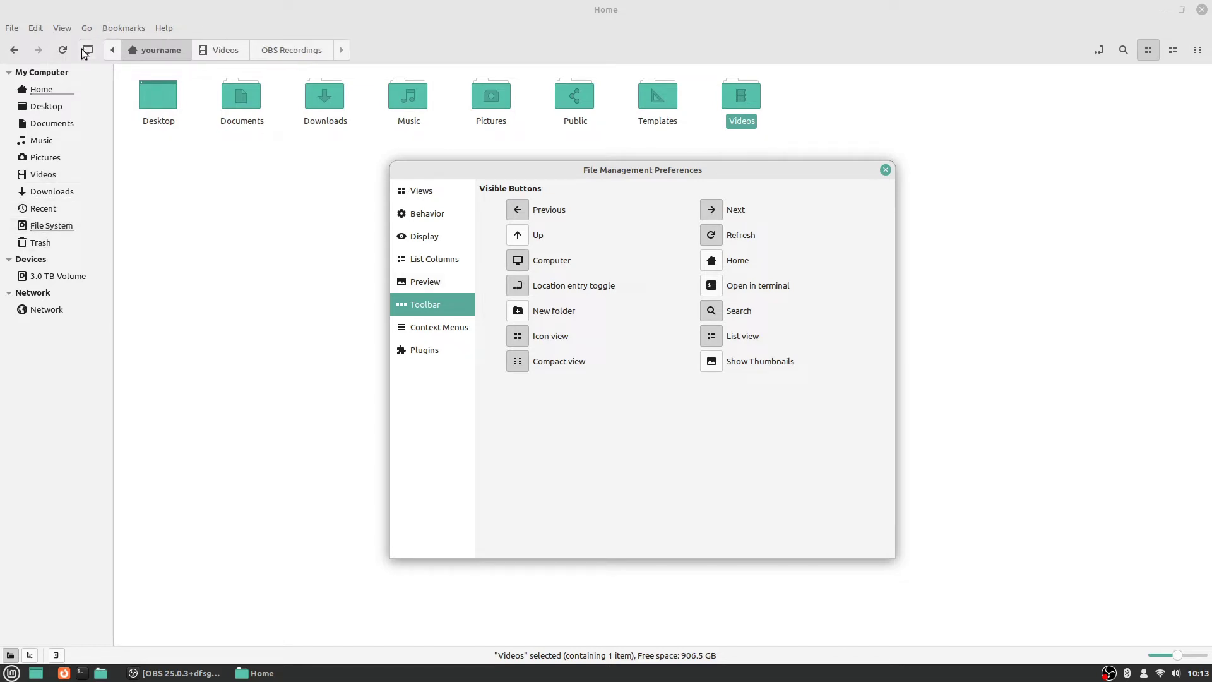
- Use the Computer button to open the File System root, then remove Computer from the toolbar
{"action": "left_click", "coordinate": [87, 50]}
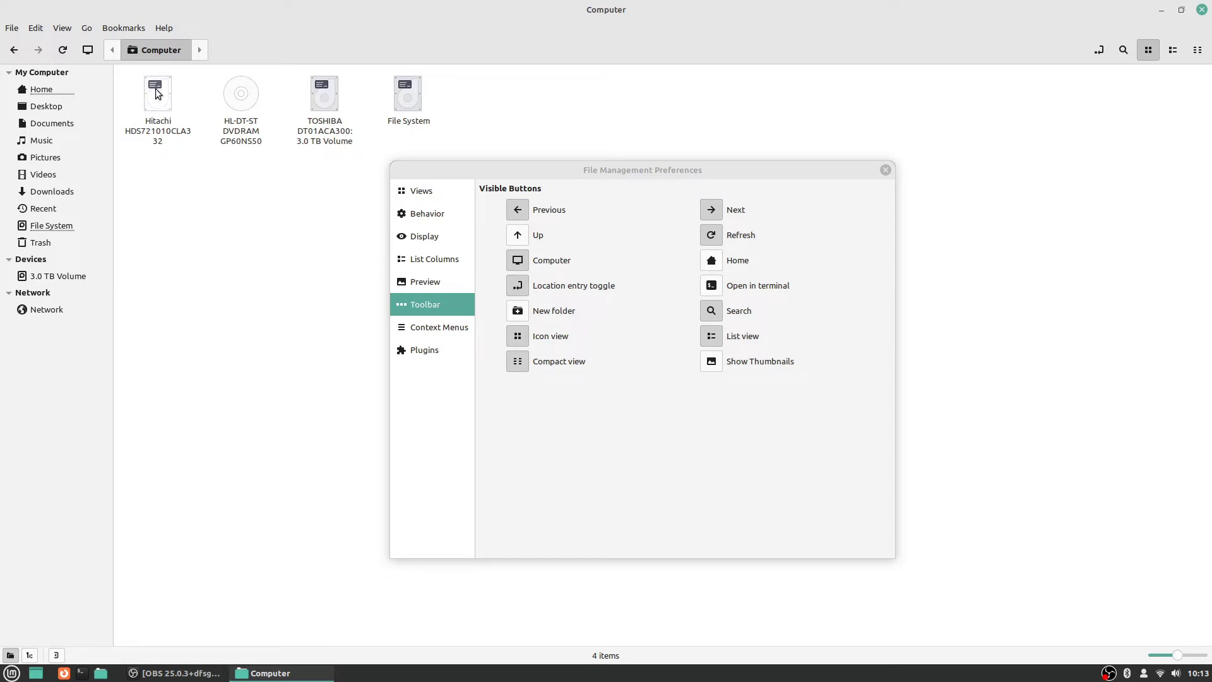
{"action": "double_click", "coordinate": [407, 93]}
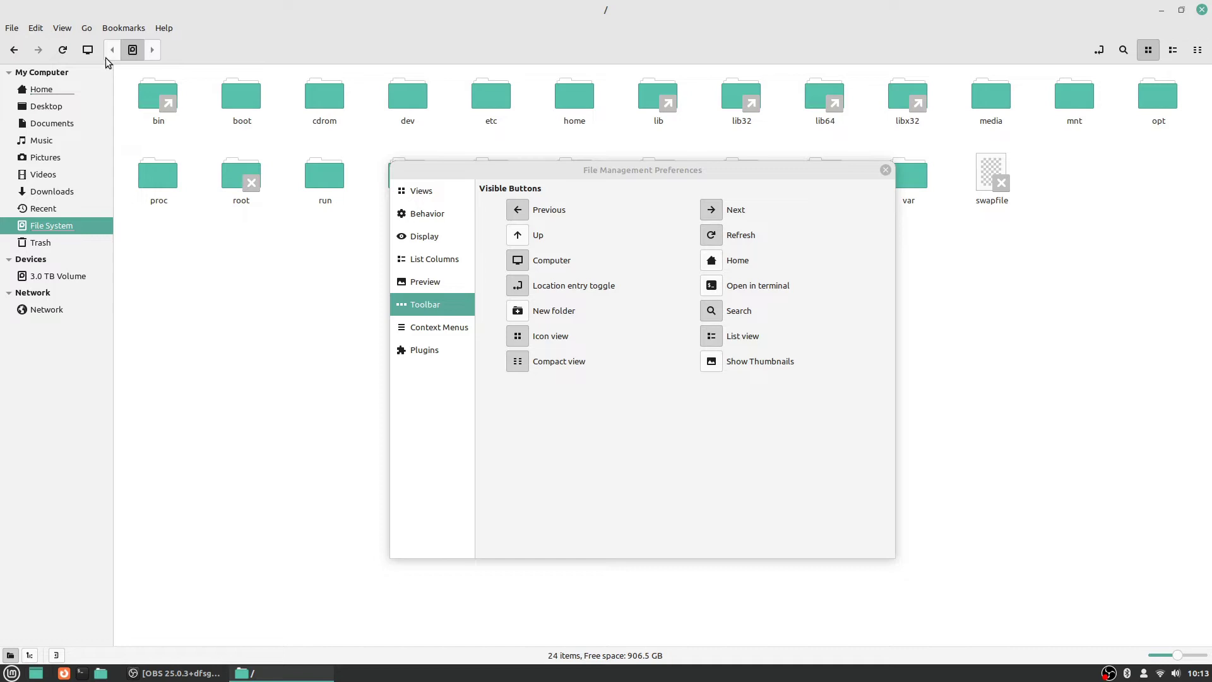
{"action": "left_click", "coordinate": [518, 260]}
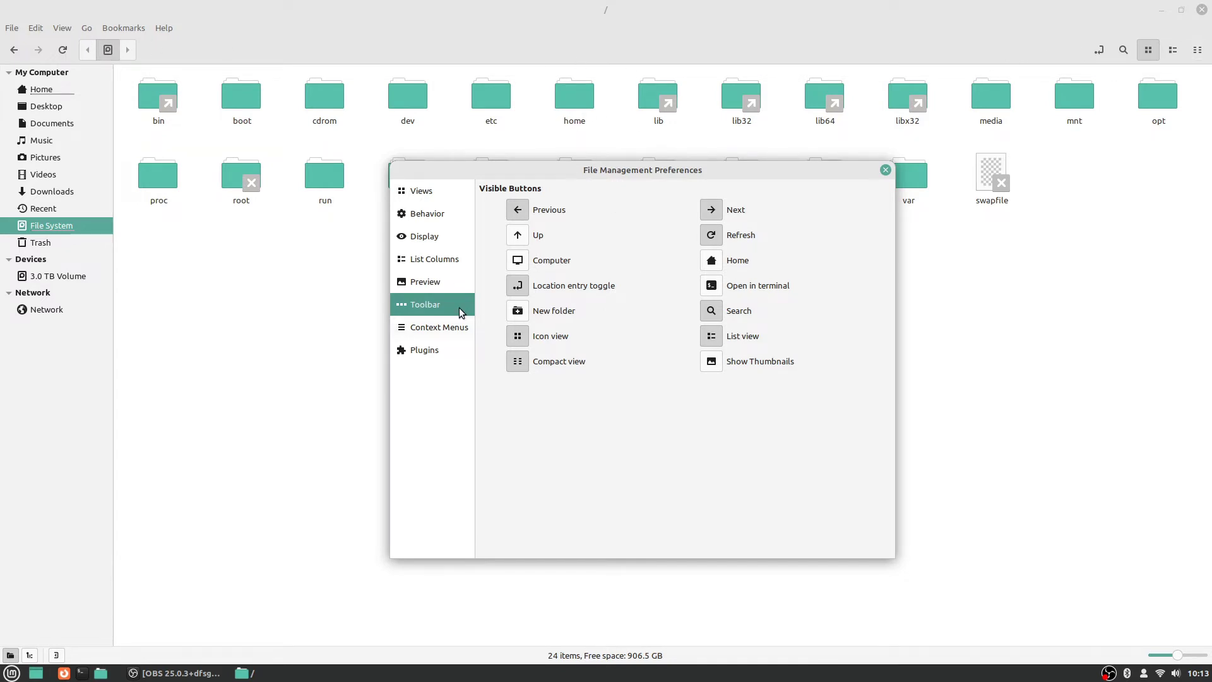
- Show the Context Menus preferences, open Videos > OBS Recordings, and make the icons smaller
{"action": "left_click", "coordinate": [430, 329]}
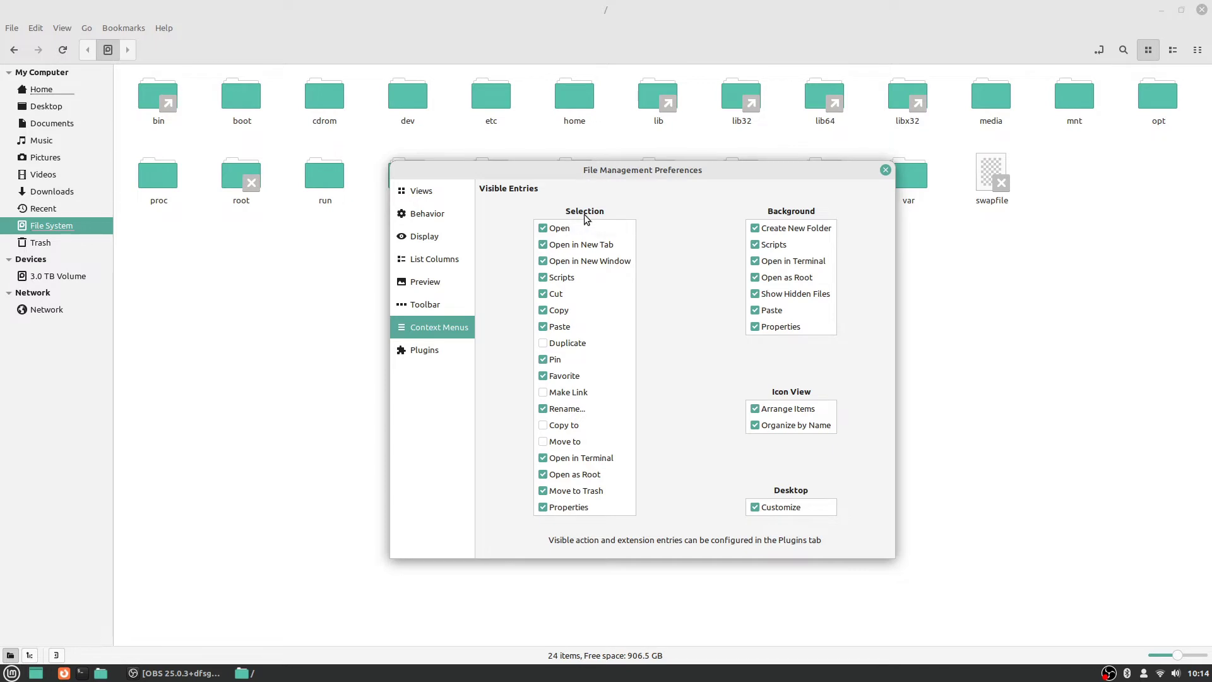
{"action": "left_click", "coordinate": [44, 175]}
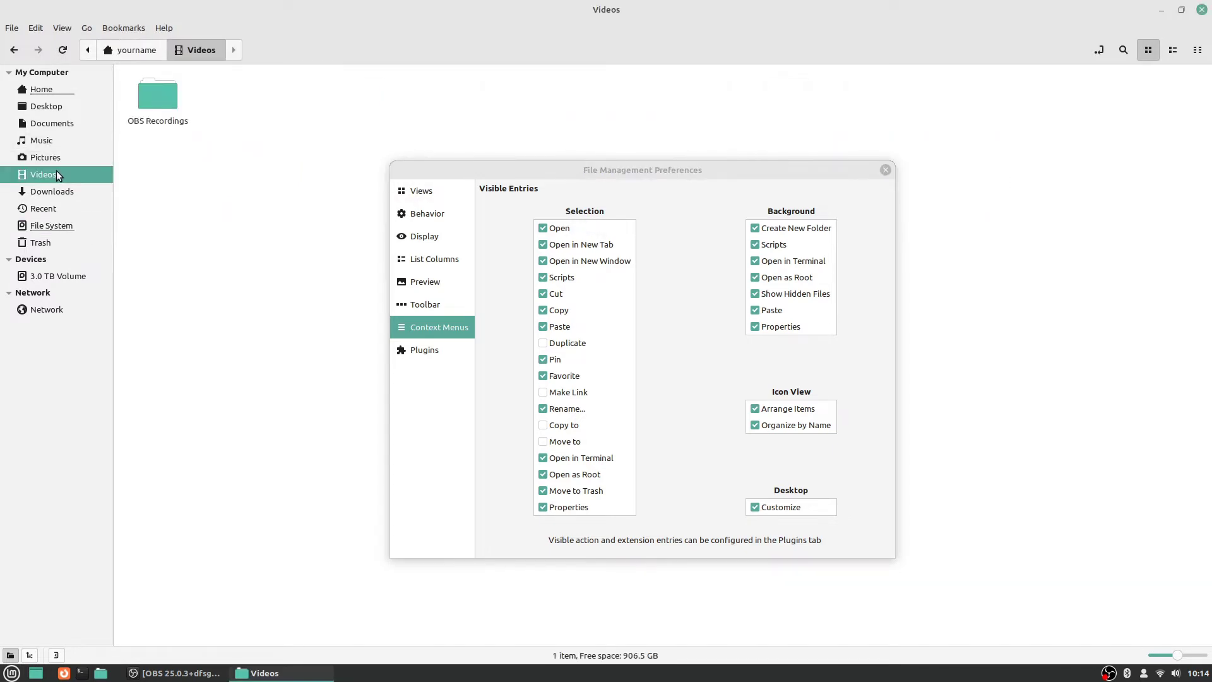
{"action": "double_click", "coordinate": [151, 97]}
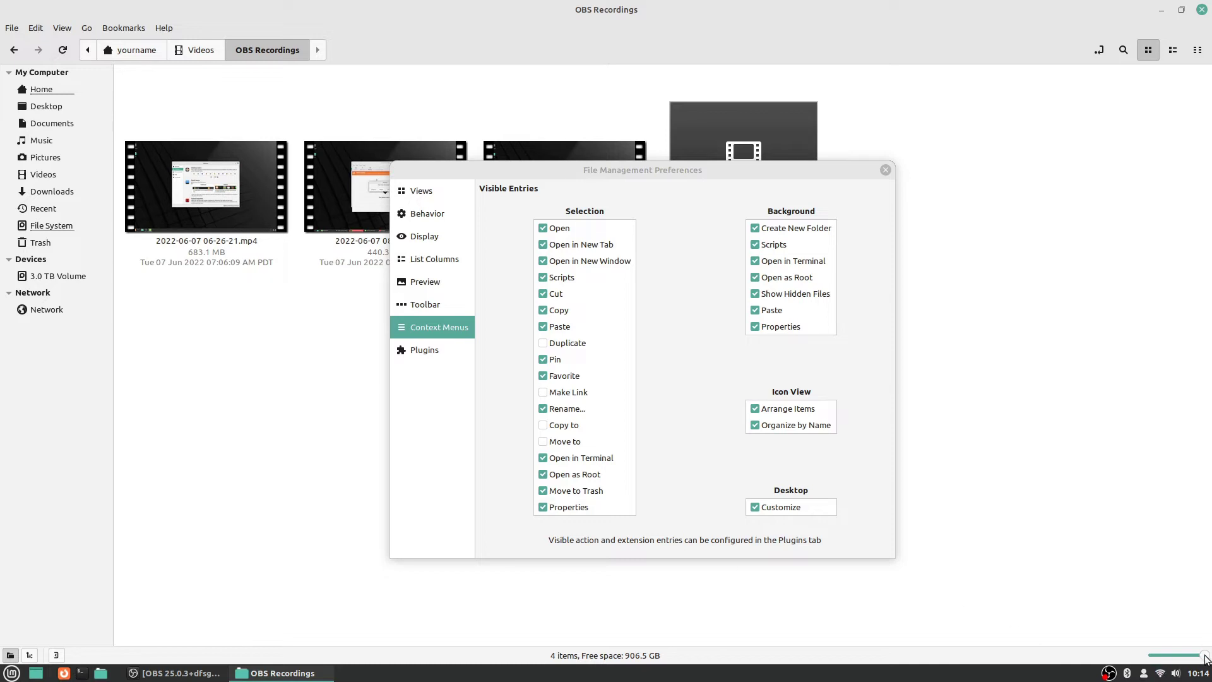
{"action": "left_click_drag", "start_coordinate": [1203, 656], "coordinate": [1186, 657]}
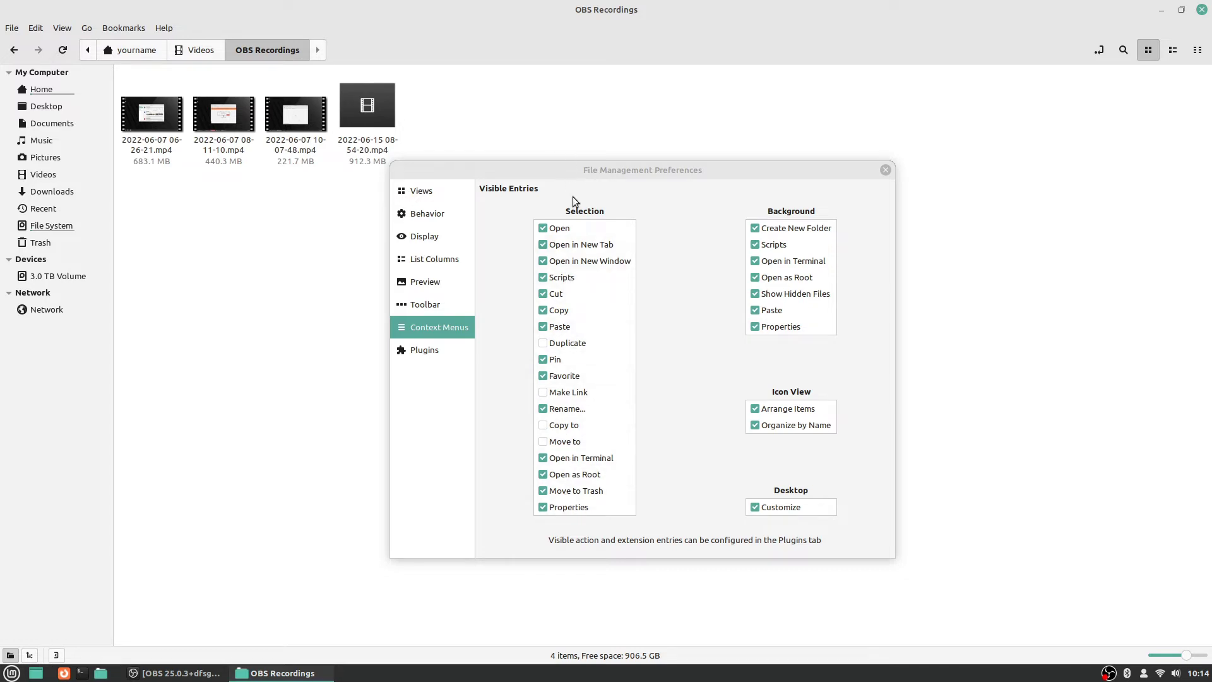
{"action": "right_click", "coordinate": [141, 116]}
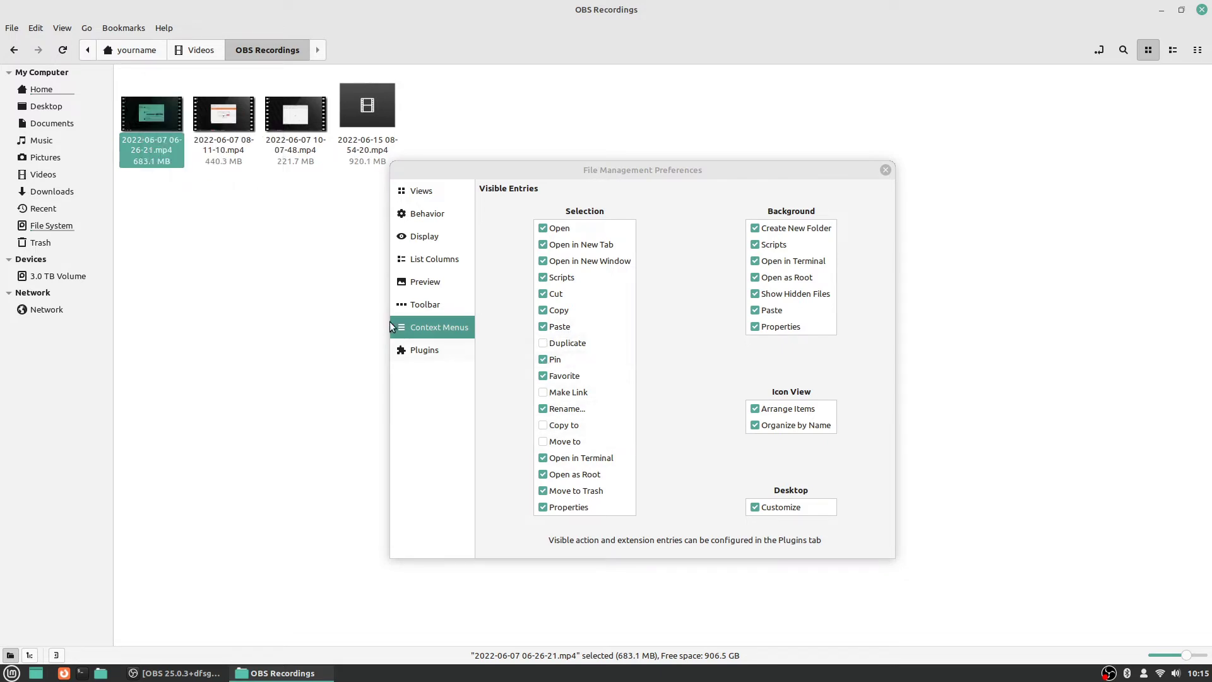
{"action": "left_click", "coordinate": [543, 360]}
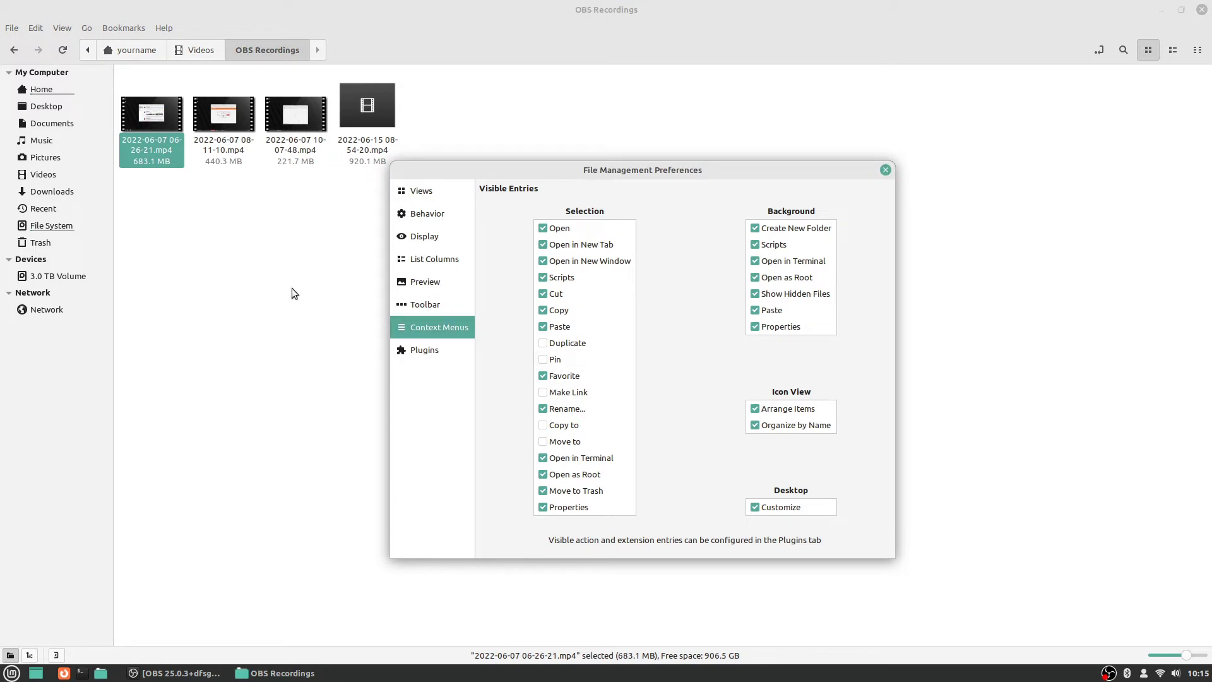
{"action": "right_click", "coordinate": [132, 115]}
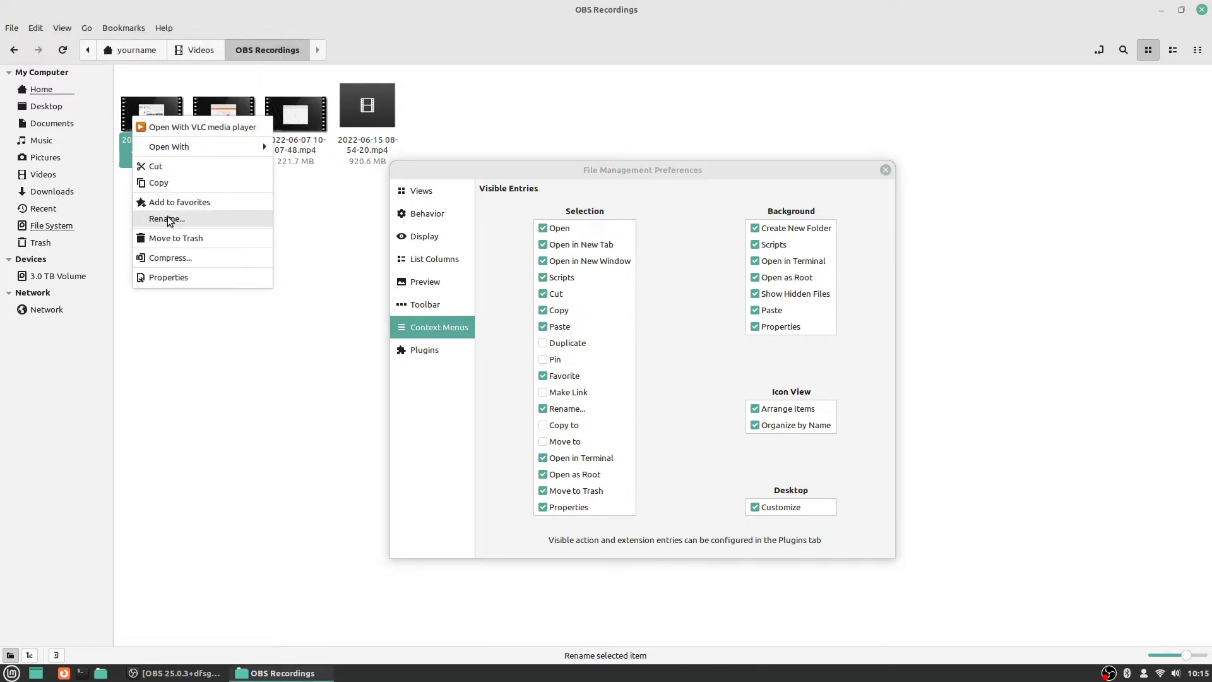
{"action": "left_click", "coordinate": [514, 374]}
{"action": "left_click", "coordinate": [545, 362]}
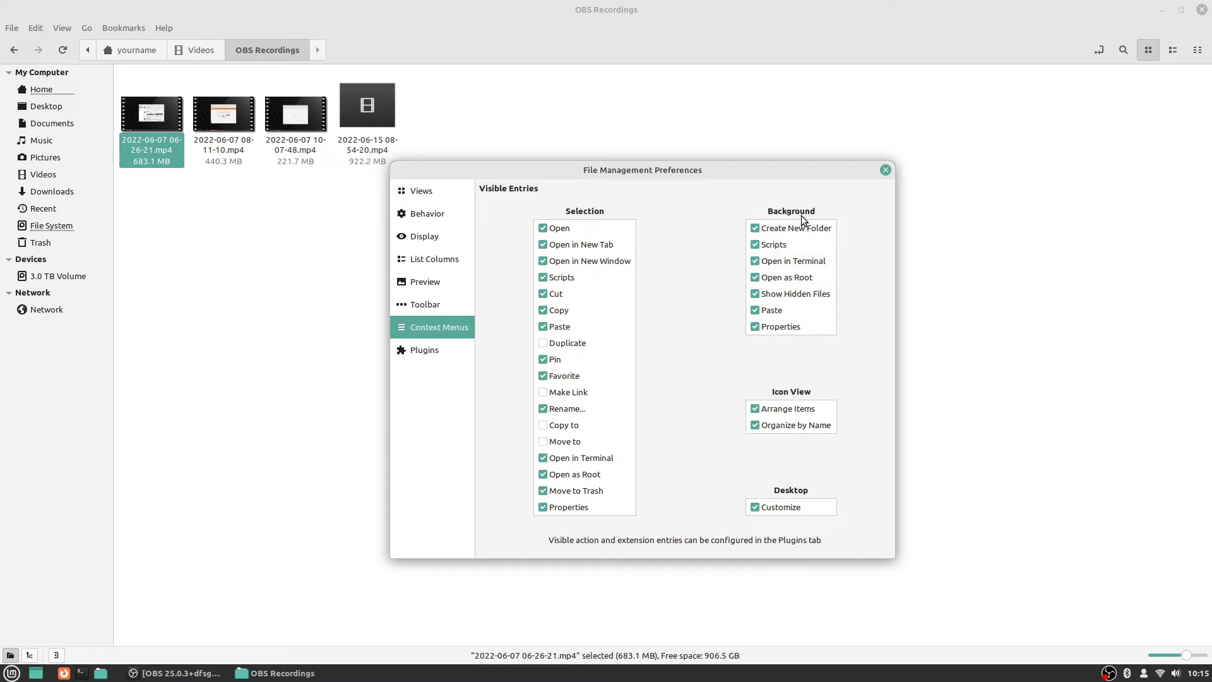
- Uncheck the Background 'Open as Root' entry and check the folder background's context menu
{"action": "left_click", "coordinate": [214, 334]}
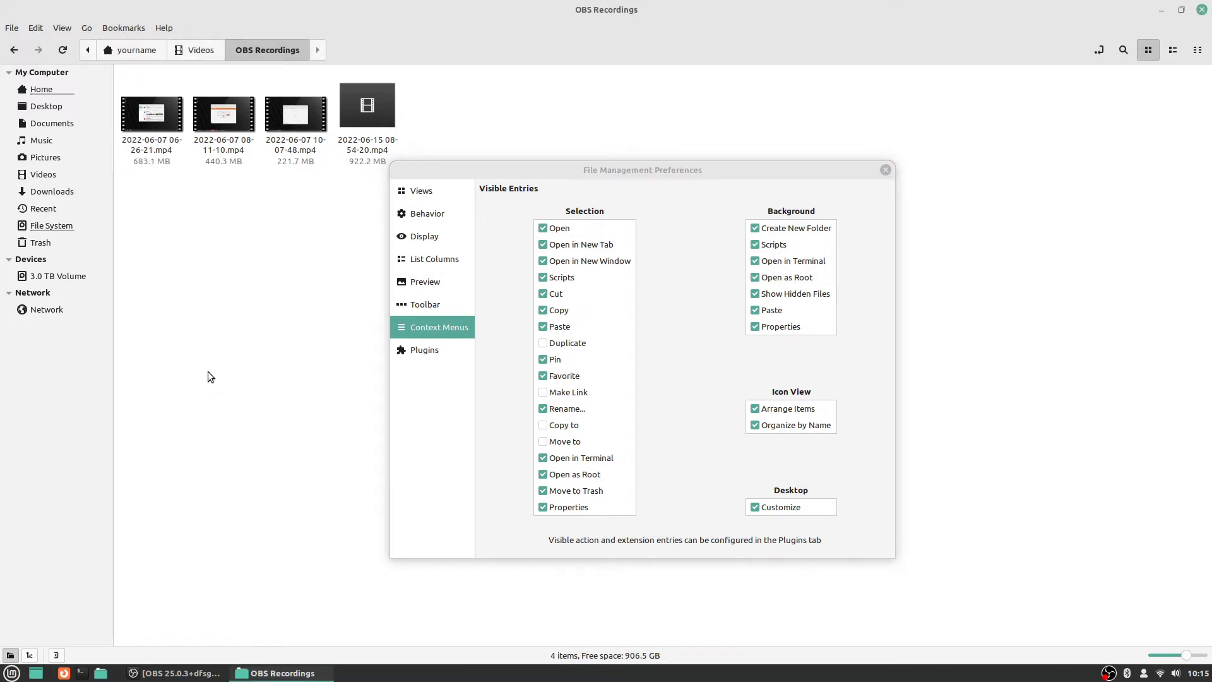
{"action": "right_click", "coordinate": [209, 331]}
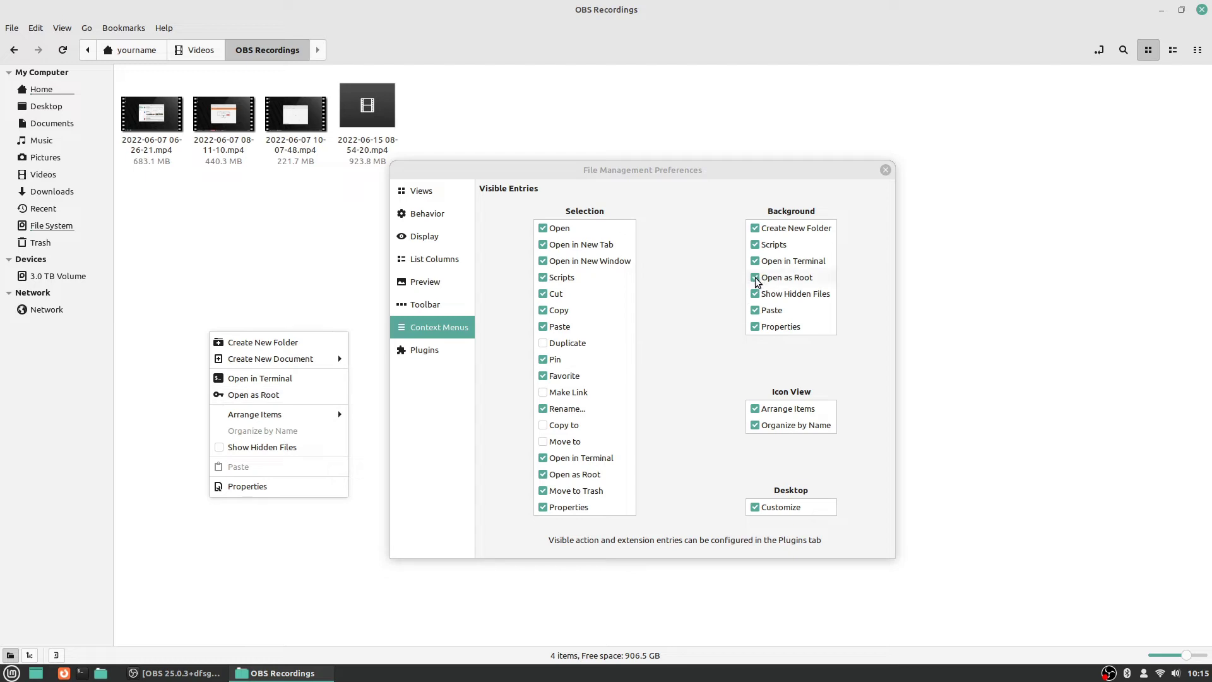
{"action": "left_click", "coordinate": [756, 278]}
{"action": "left_click", "coordinate": [756, 278]}
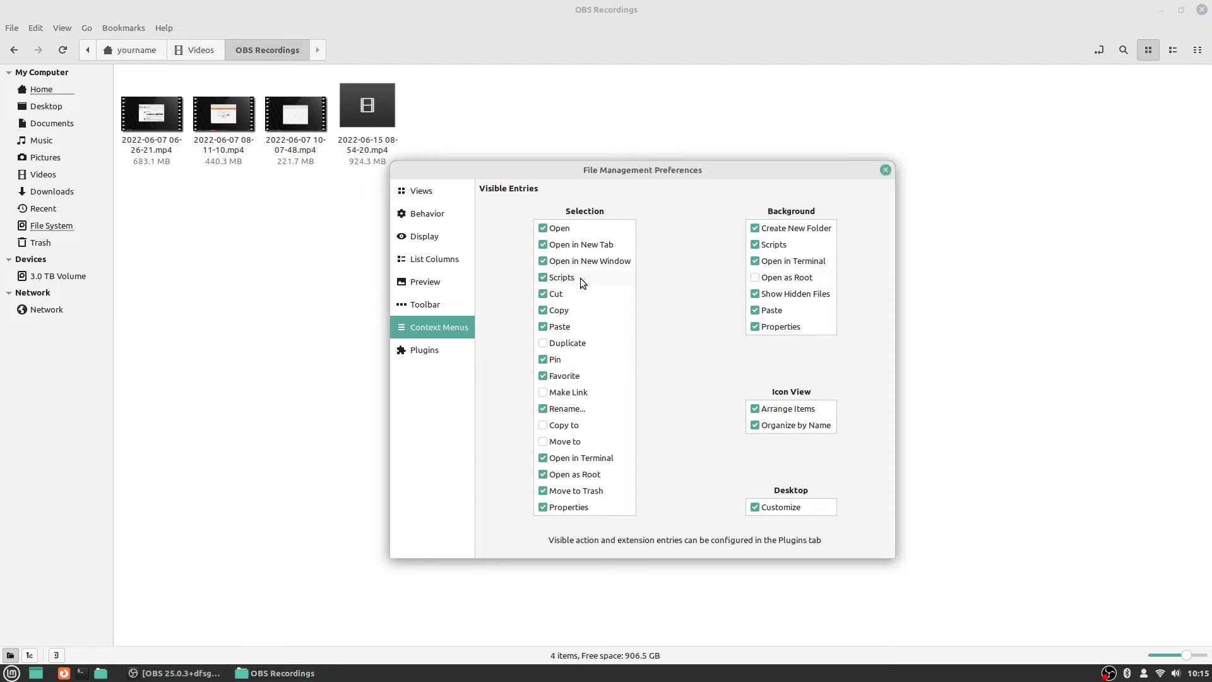
{"action": "right_click", "coordinate": [176, 283]}
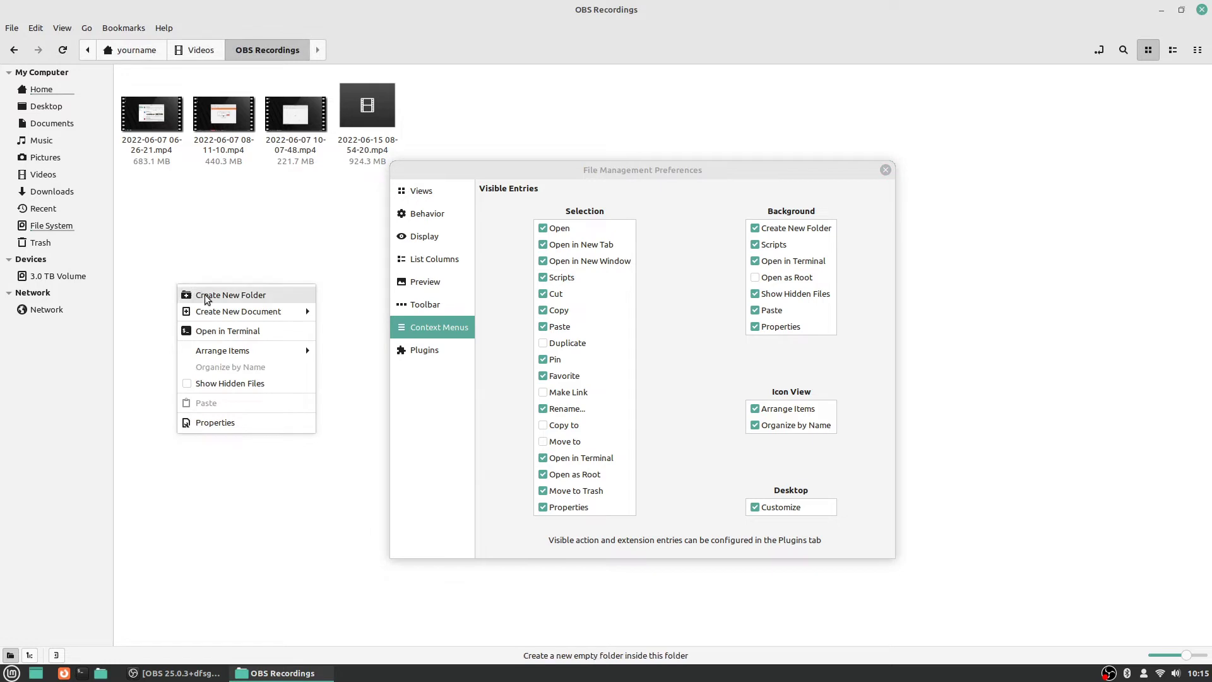
{"action": "mouse_move", "coordinate": [214, 349]}
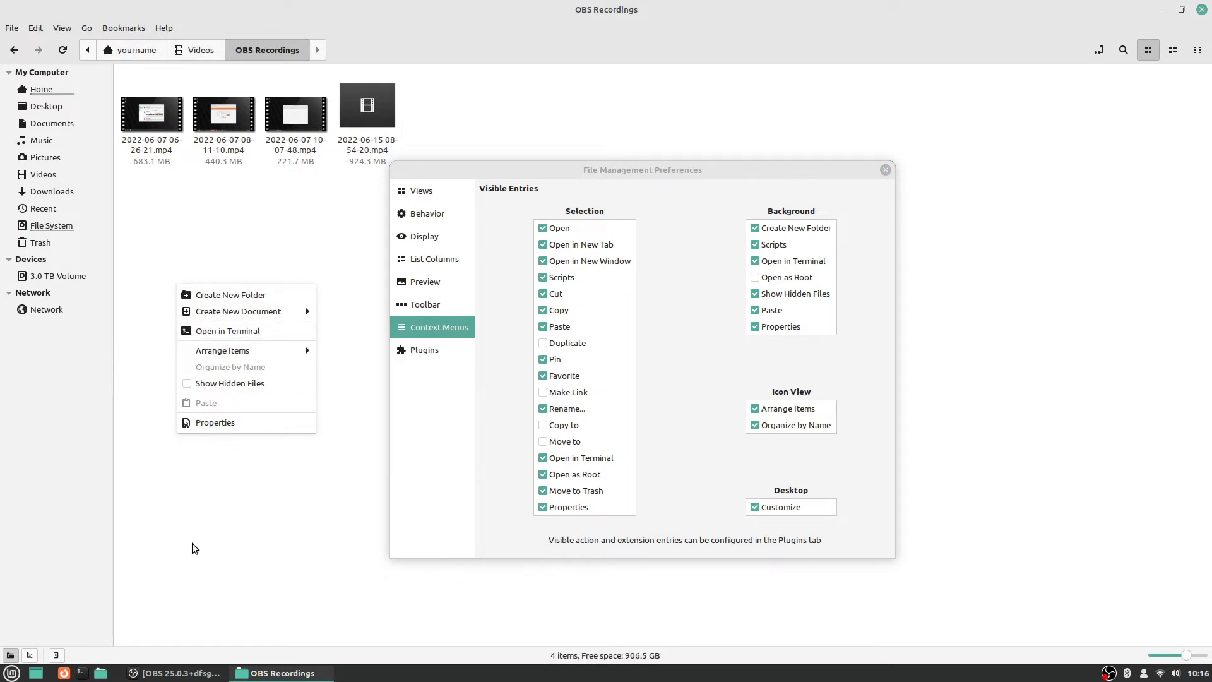
{"action": "left_click", "coordinate": [252, 539]}
- Re-enable 'Open as Root' and confirm it is back in the background menu
{"action": "left_click", "coordinate": [755, 278]}
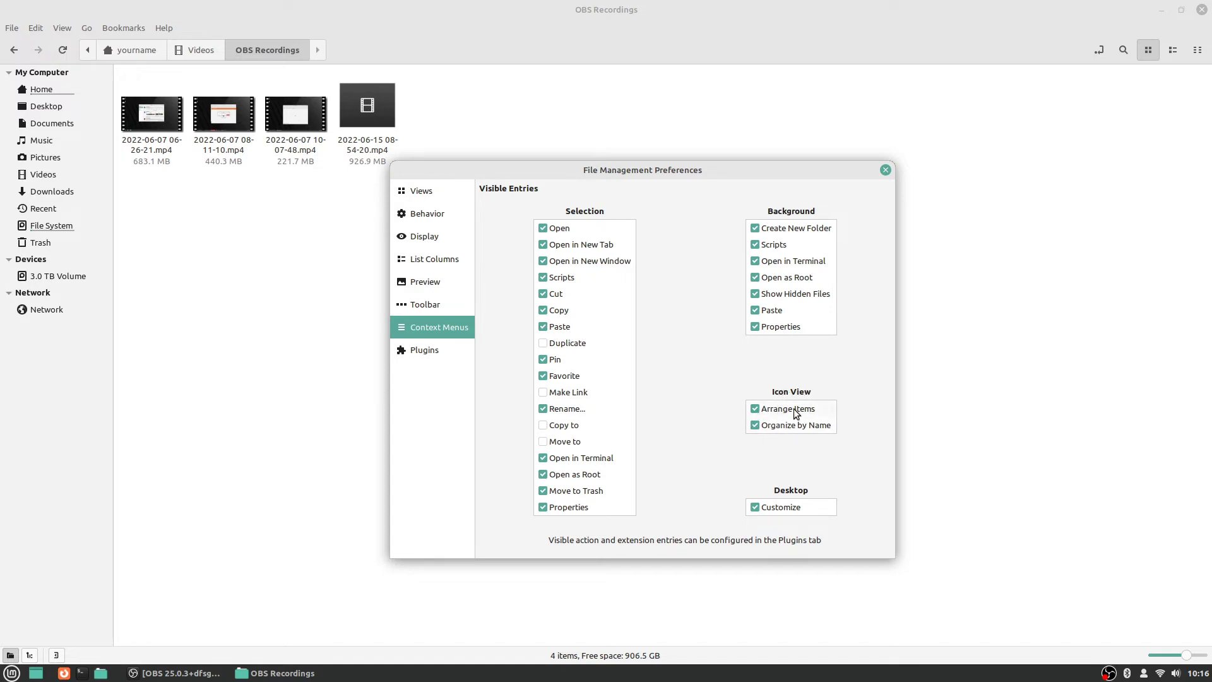
{"action": "right_click", "coordinate": [212, 233]}
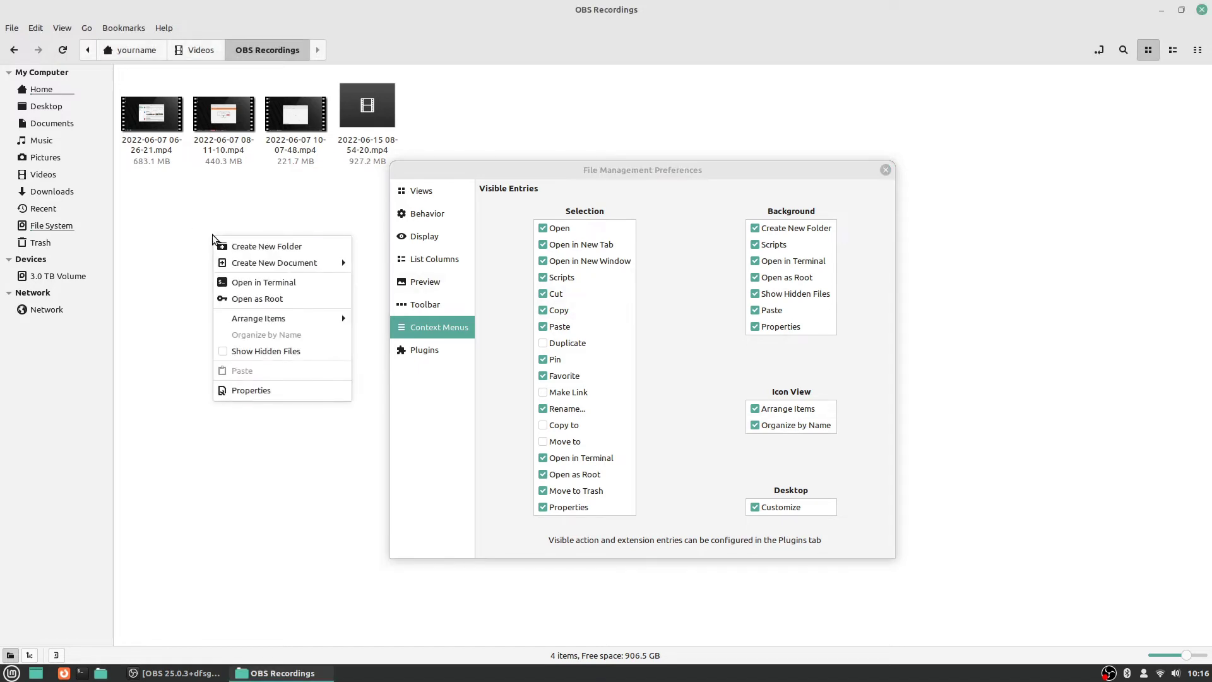
{"action": "mouse_move", "coordinate": [332, 318]}
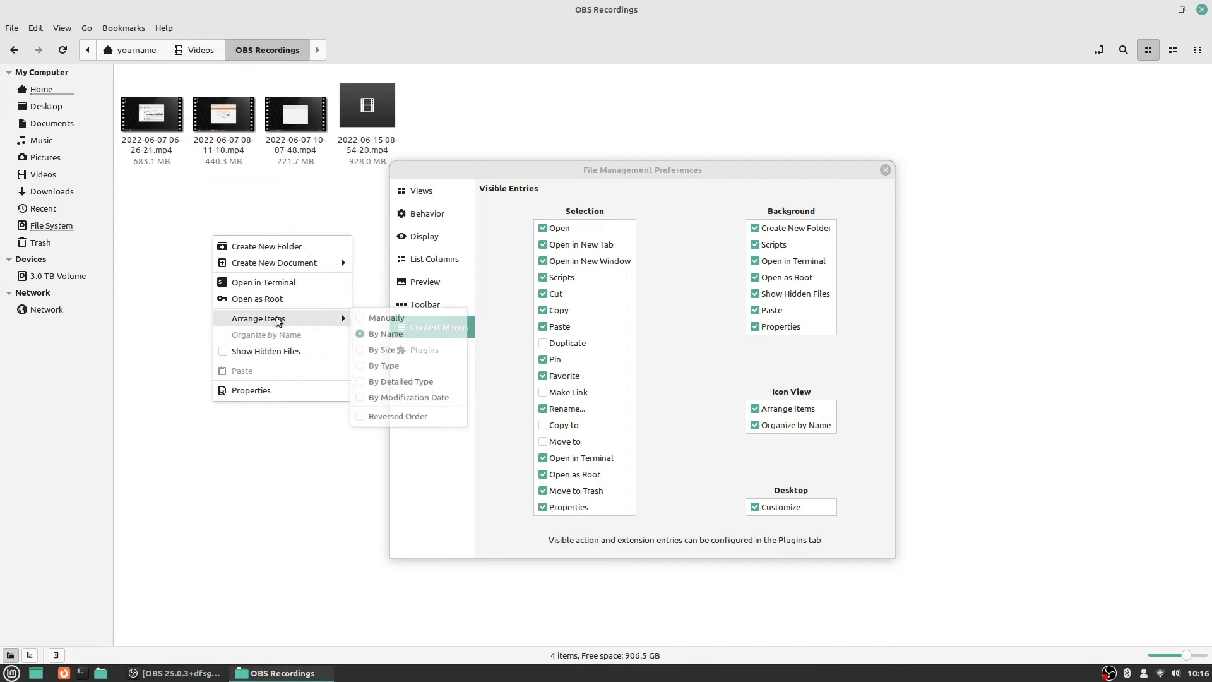
{"action": "left_click", "coordinate": [144, 320]}
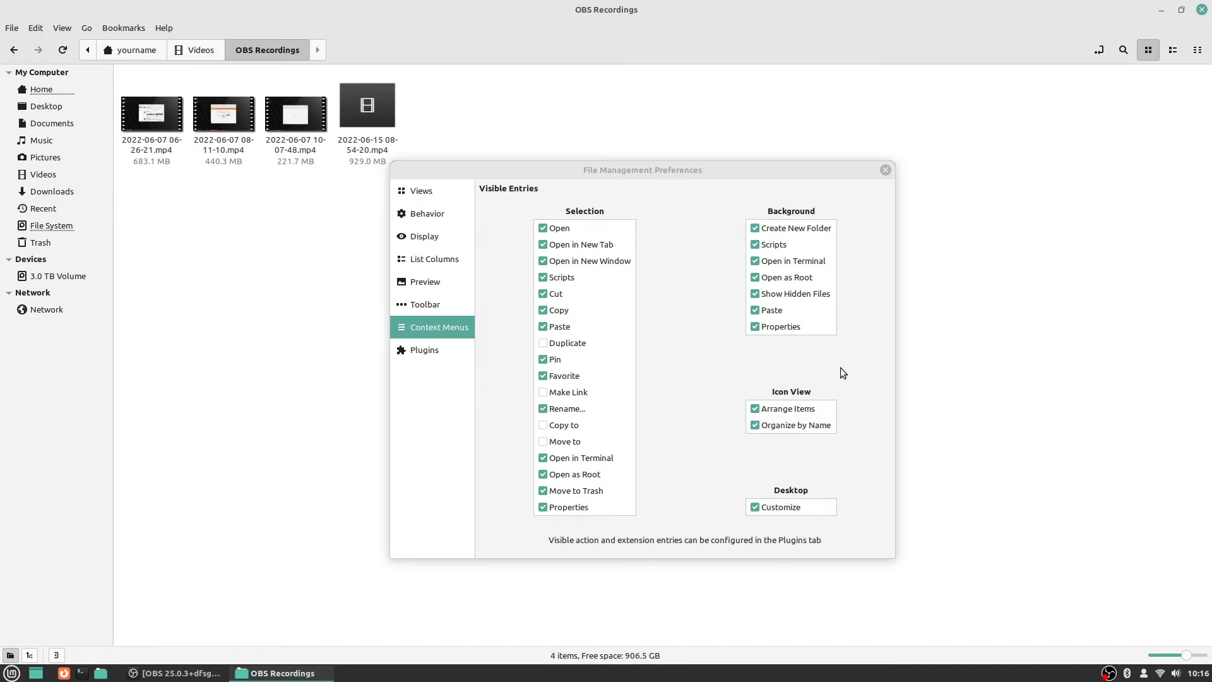
- Minimize Nemo, inspect the desktop's right-click menu, then restore the OBS Recordings window
{"action": "left_click", "coordinate": [1161, 10]}
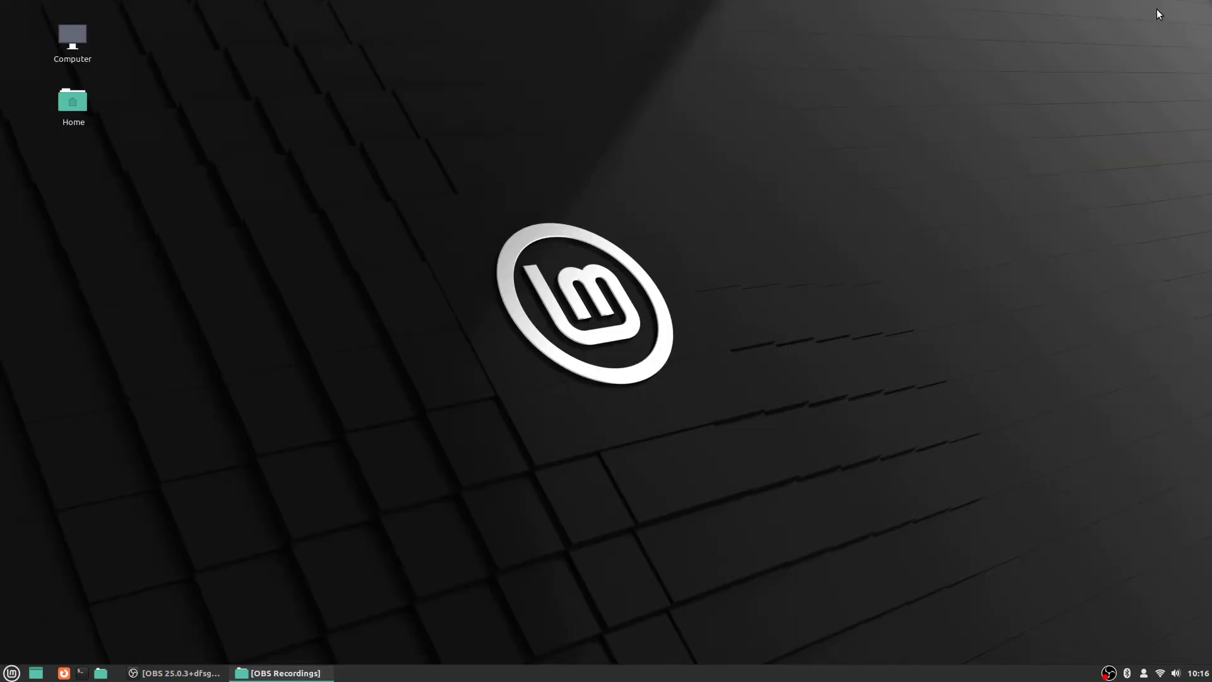
{"action": "right_click", "coordinate": [732, 179]}
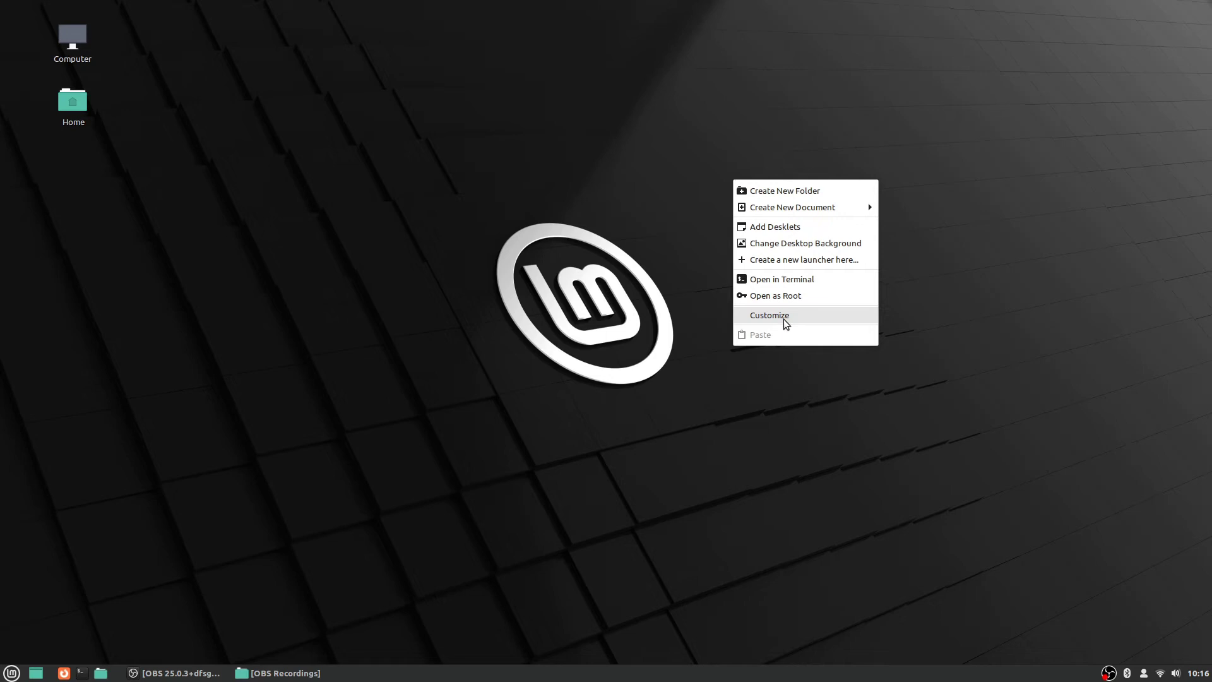
{"action": "left_click", "coordinate": [613, 242]}
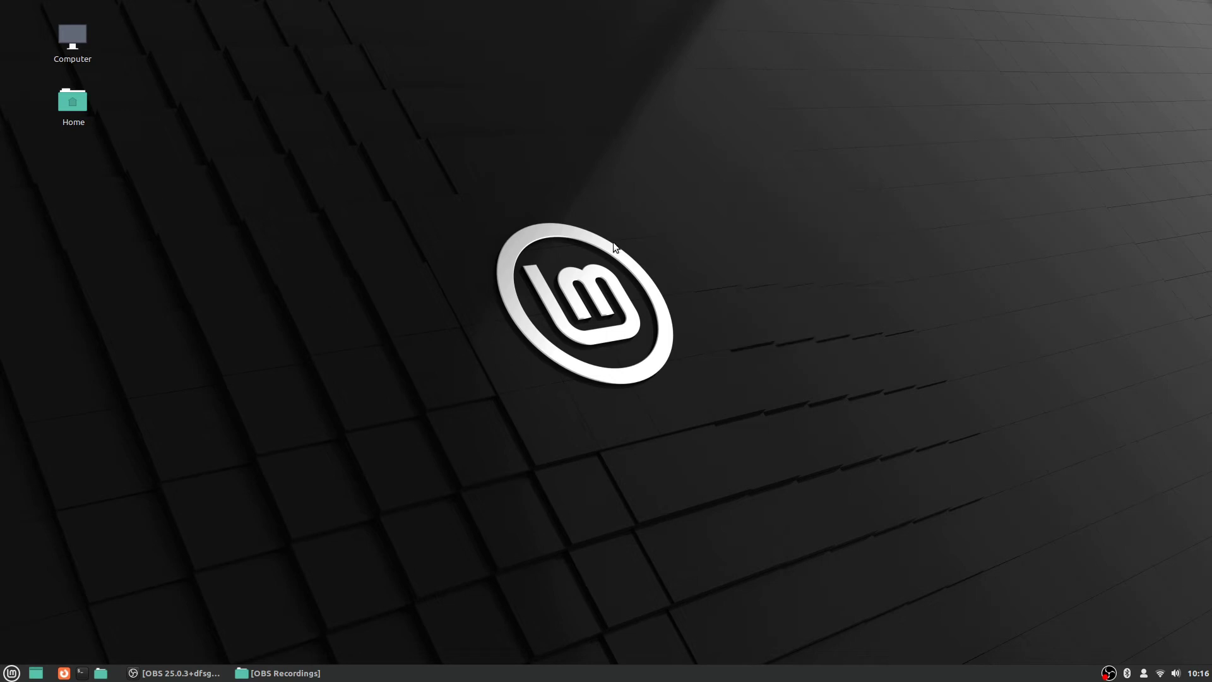
{"action": "left_click", "coordinate": [278, 673]}
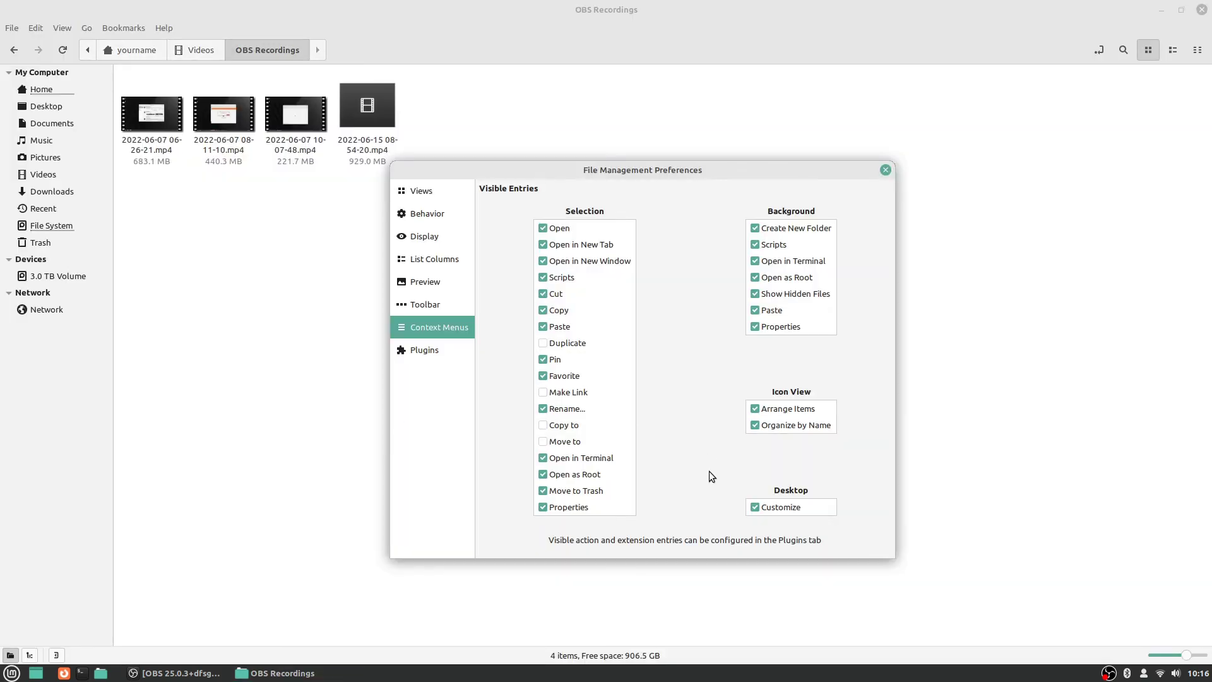
- Show the Plugins preferences page, go back twice, then open Home from the sidebar
{"action": "left_click", "coordinate": [422, 355]}
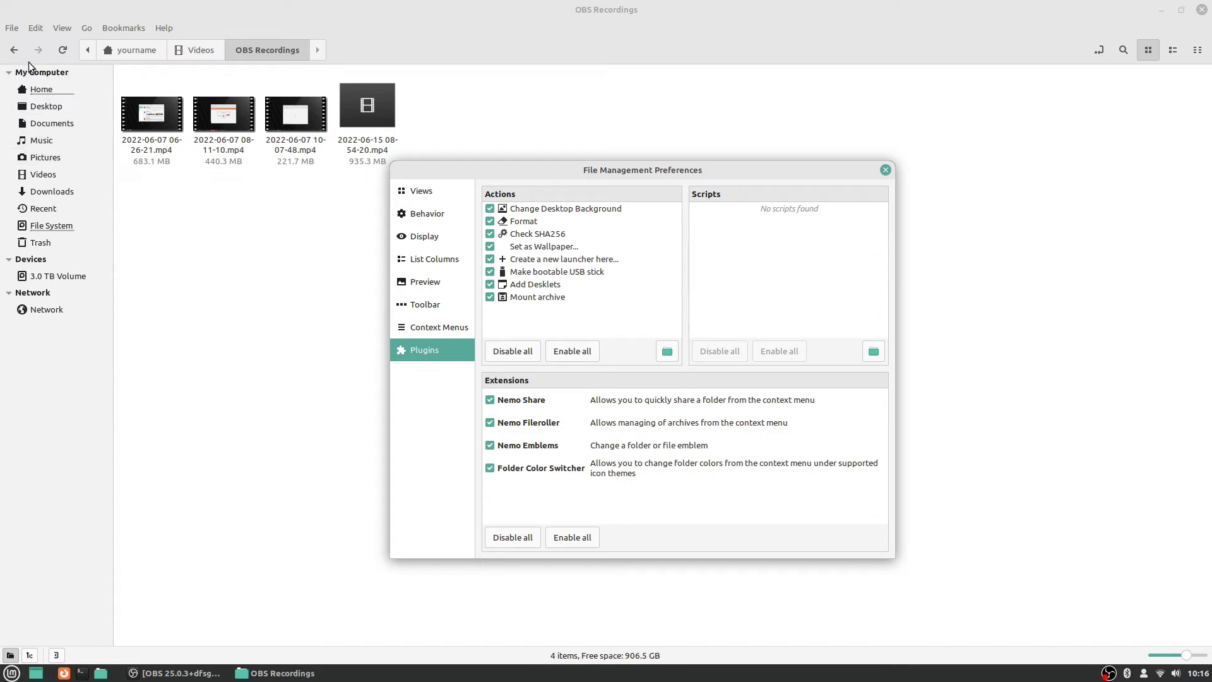
{"action": "left_click", "coordinate": [13, 50]}
{"action": "left_click", "coordinate": [14, 50]}
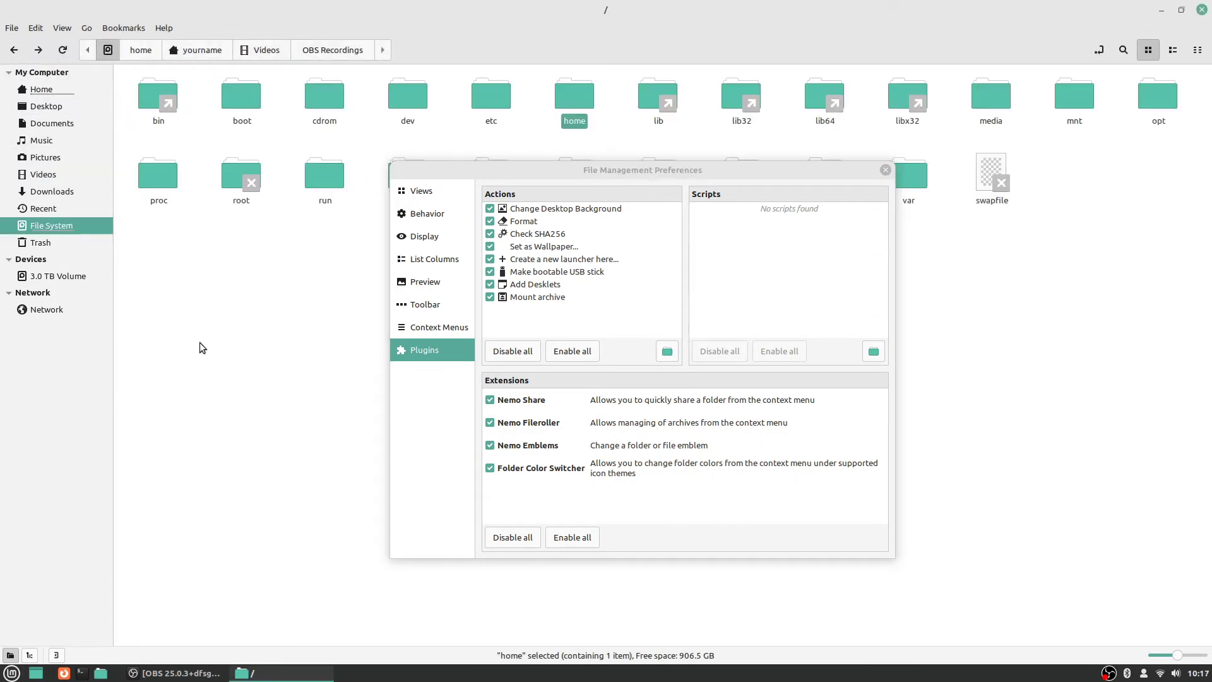
{"action": "left_click", "coordinate": [41, 90]}
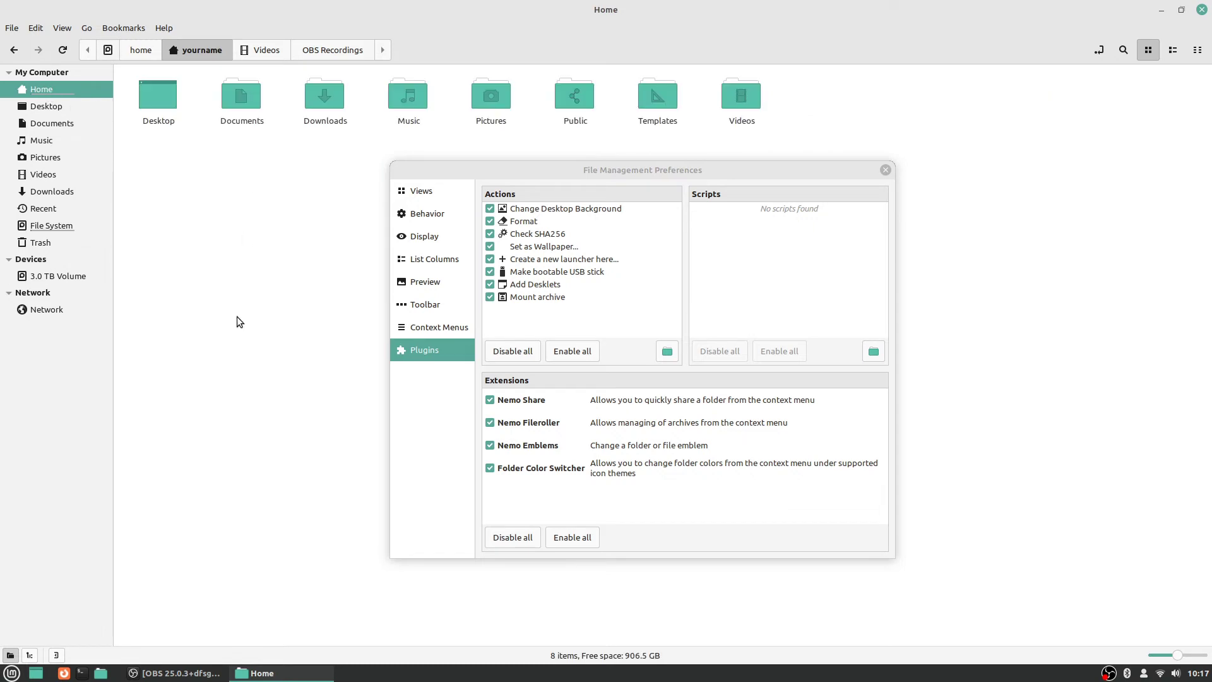
- Bring the File Management Preferences window into focus over the Home folder
{"action": "left_click", "coordinate": [683, 170]}
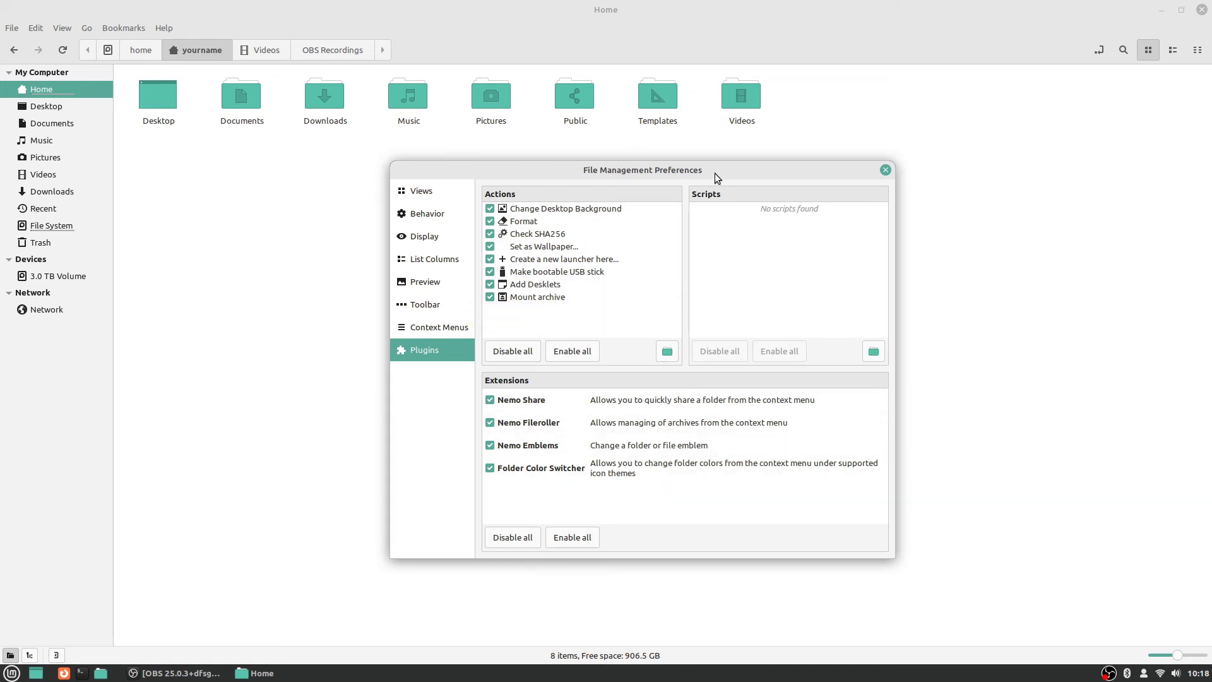
- Close the preferences, then review the View menu's entries such as Sidebar, ending on the Go menu
{"action": "left_click", "coordinate": [886, 170]}
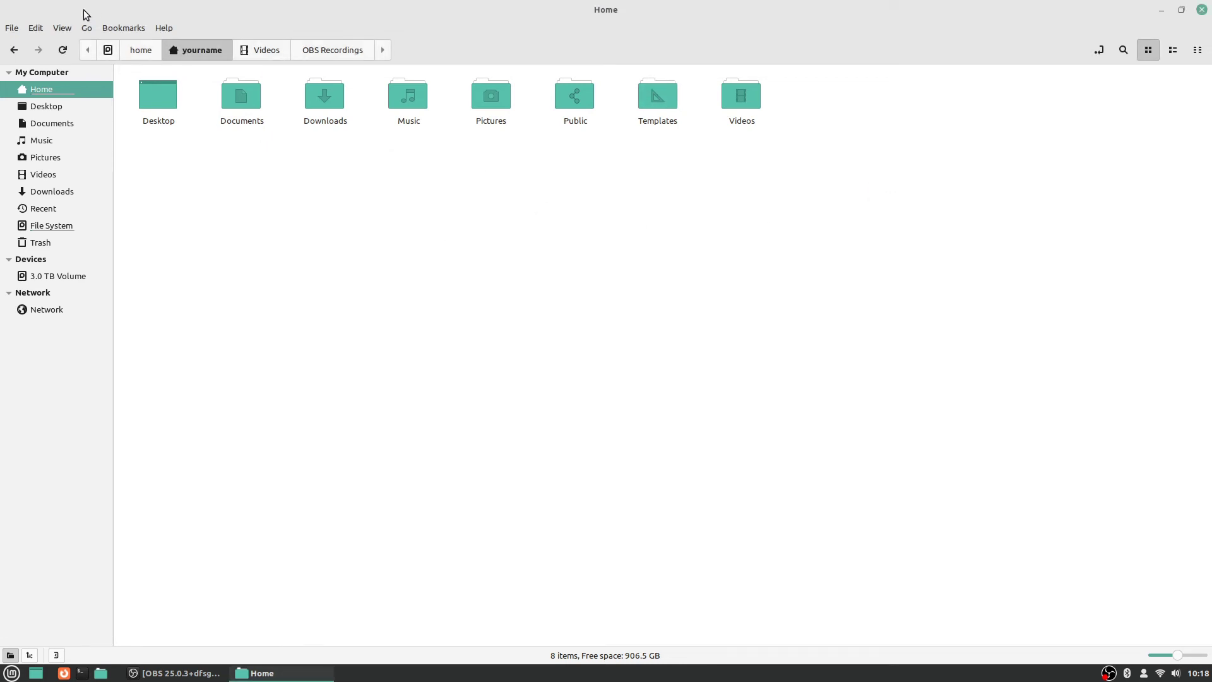
{"action": "left_click", "coordinate": [66, 32]}
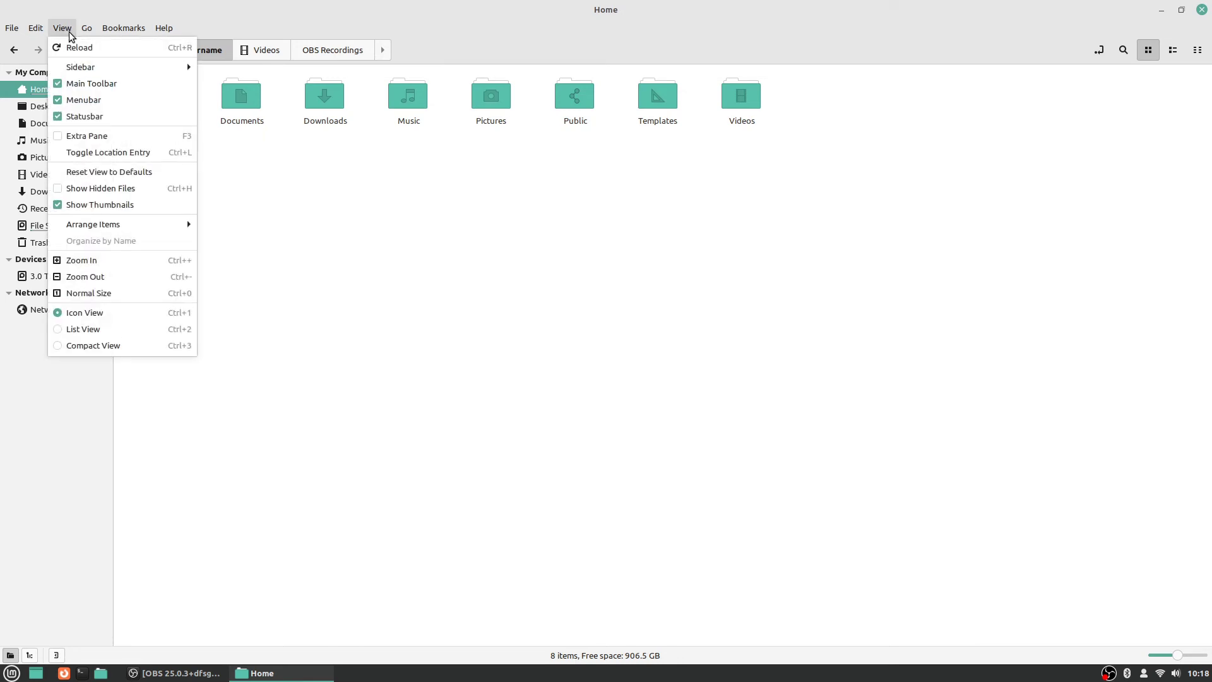
{"action": "mouse_move", "coordinate": [109, 74]}
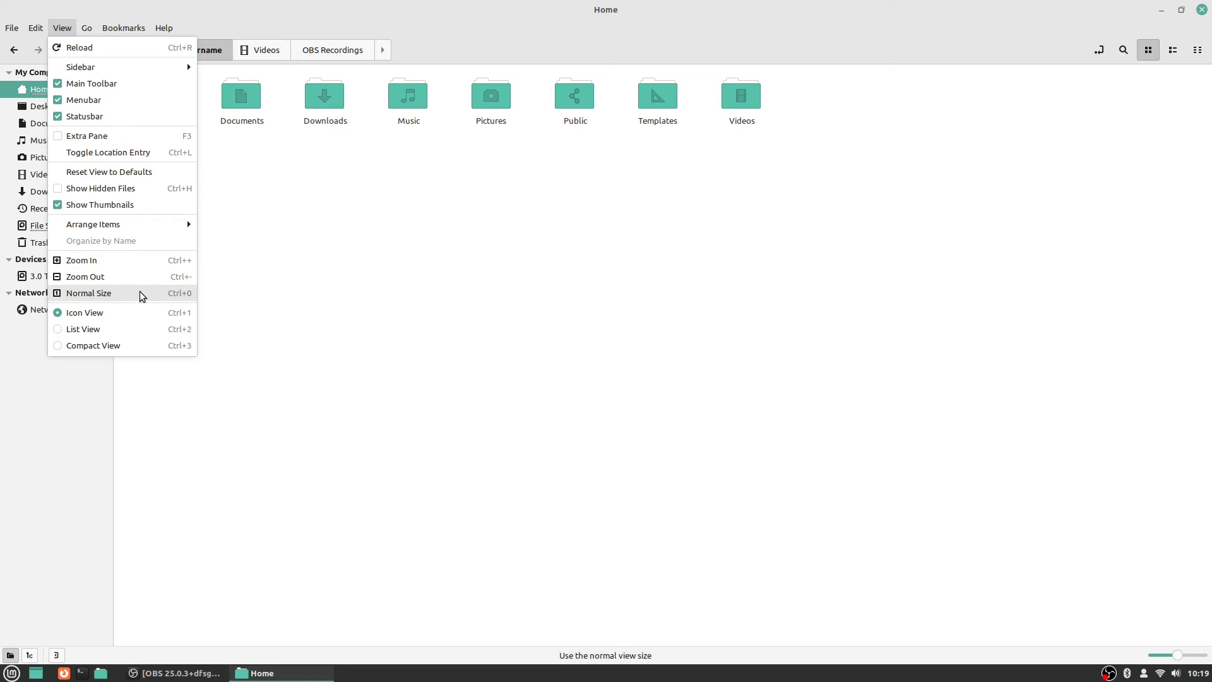
{"action": "mouse_move", "coordinate": [86, 27]}
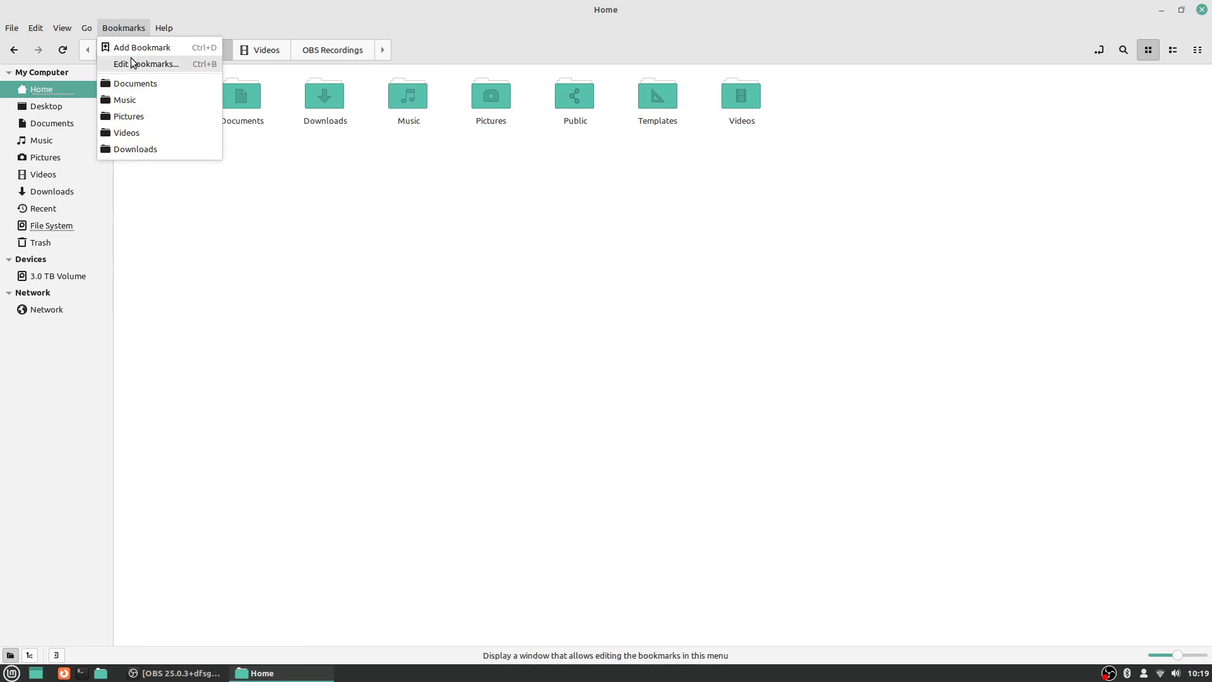
- Review the Bookmarks menu entries, ending on the Help menu
{"action": "mouse_move", "coordinate": [163, 28]}
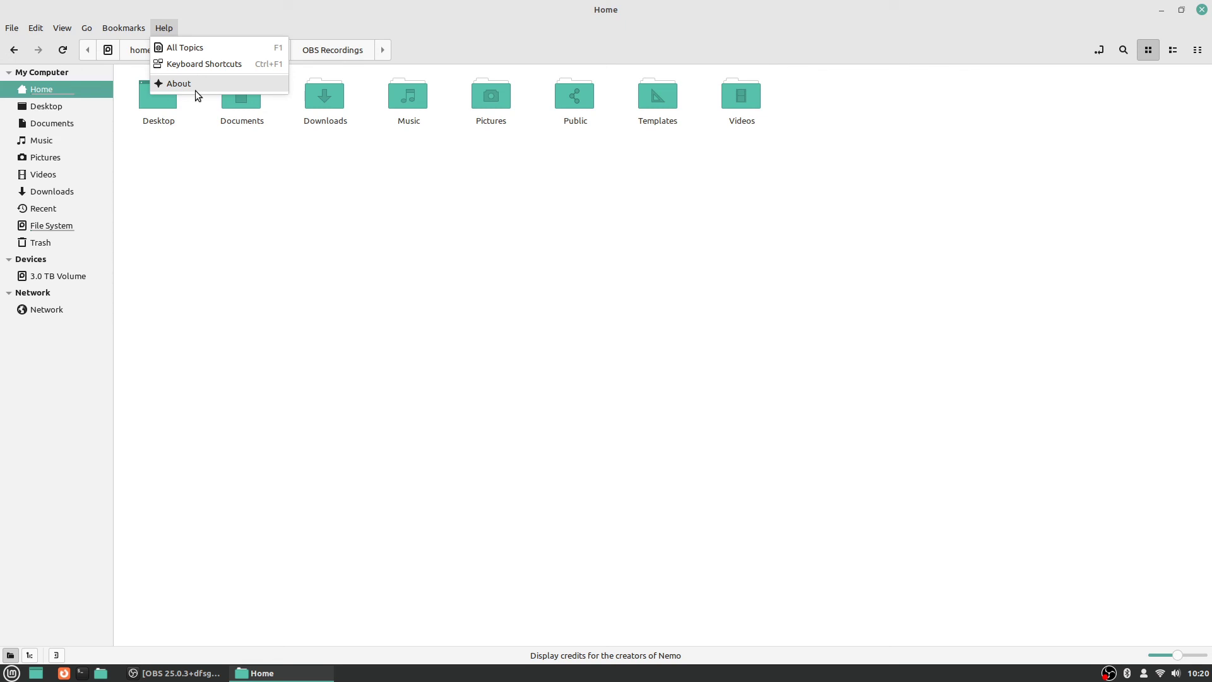
- Close the open Help menu so the Home folder's eight items show again
{"action": "left_click", "coordinate": [220, 244]}
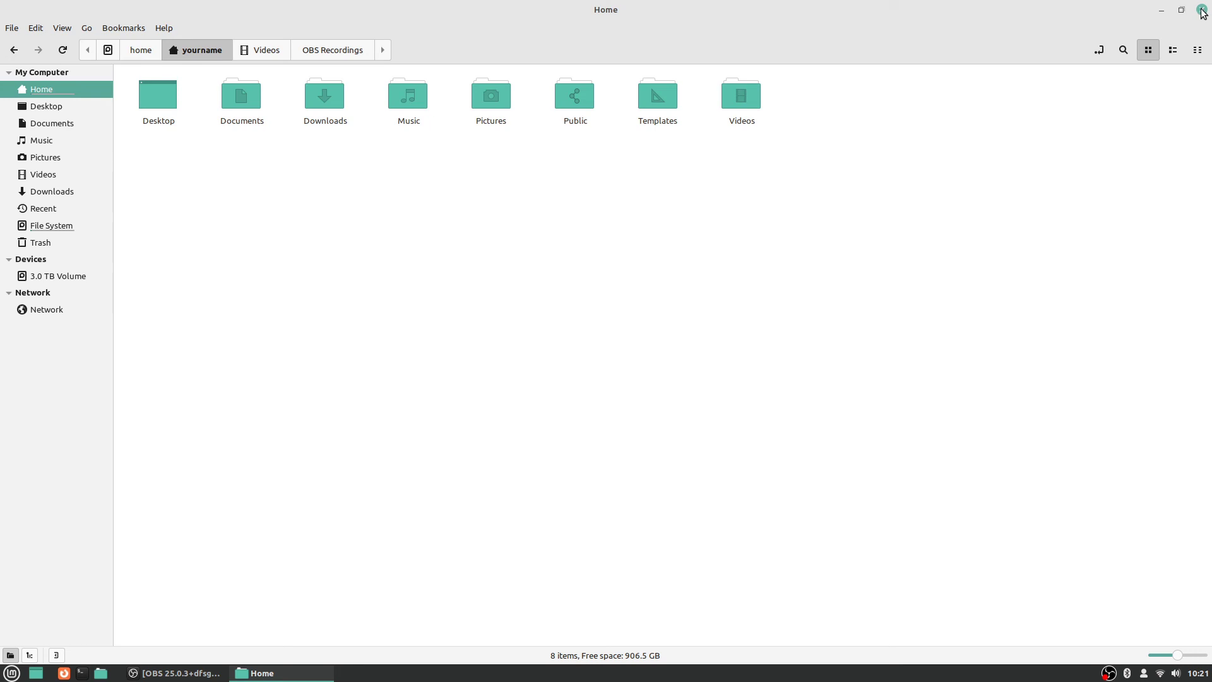
- Close the Nemo Home window to reveal the Cinnamon desktop with Computer and Home icons
{"action": "left_click", "coordinate": [1202, 10]}
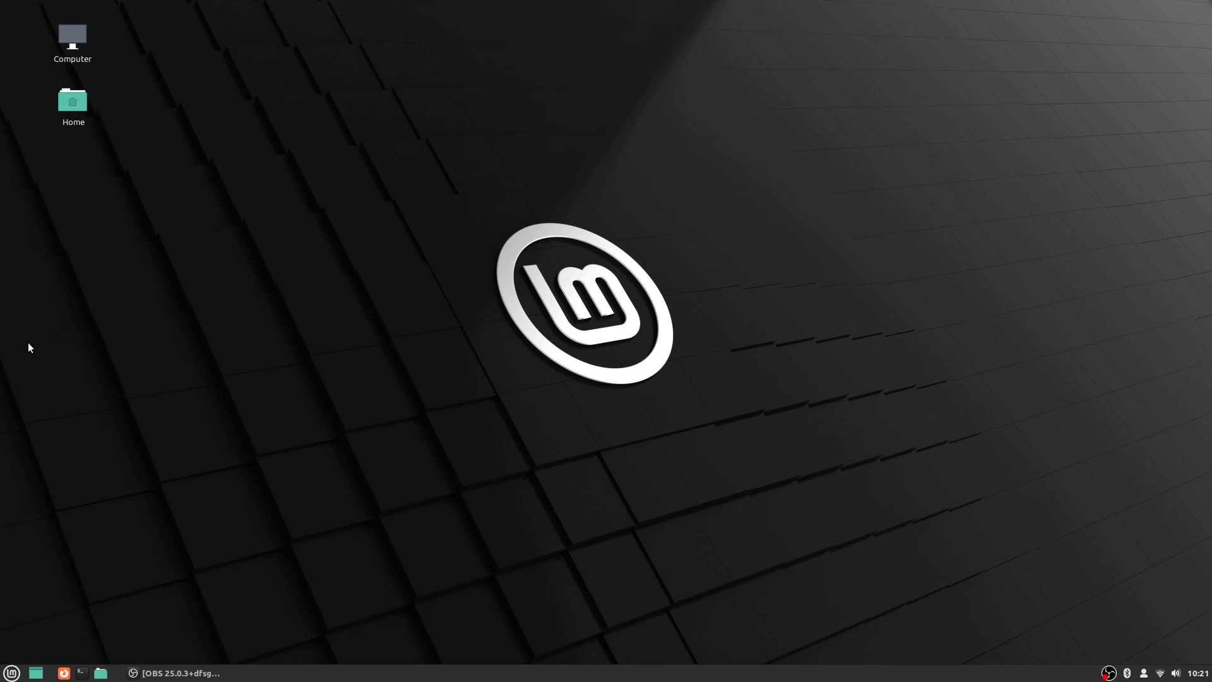